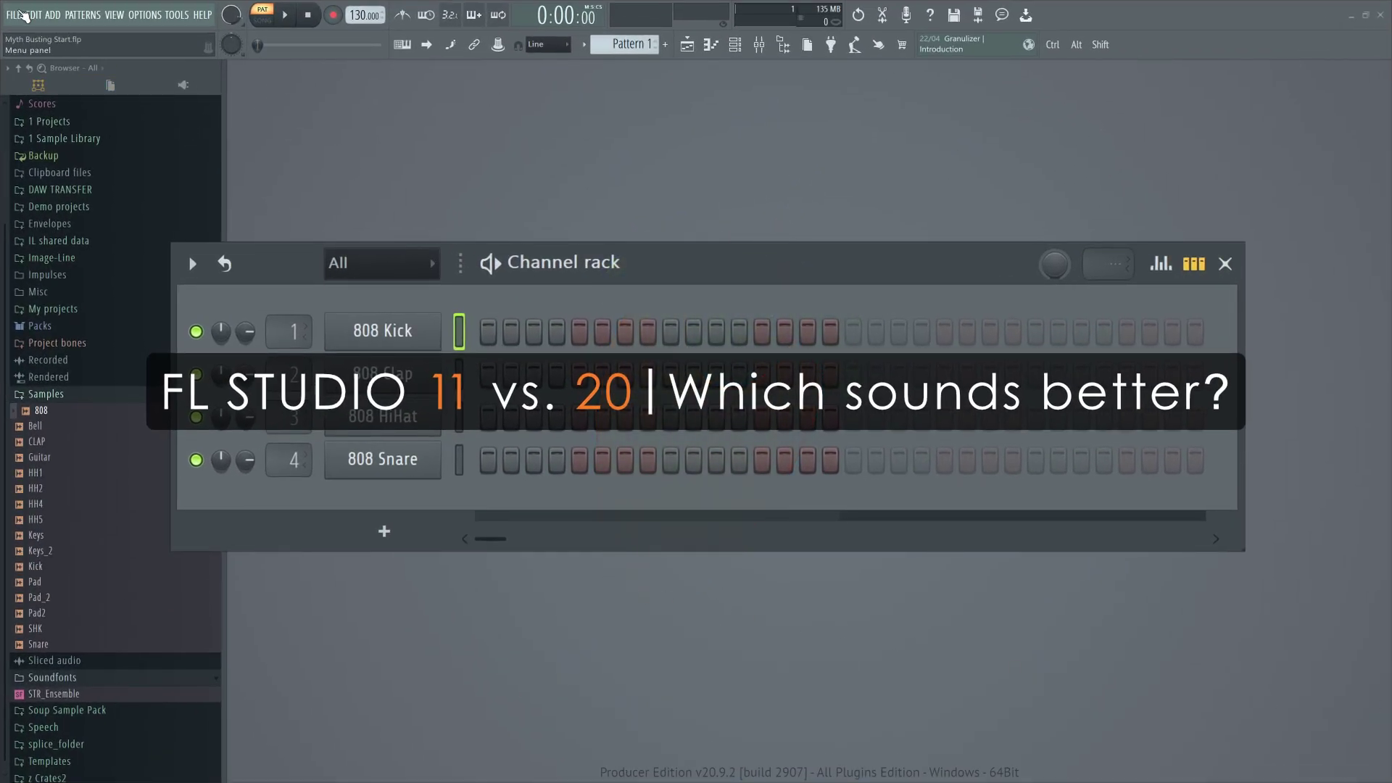
Create a new project from the Minimal 'Basic 808 with limiter' template.
{"action": "left_click", "coordinate": [24, 14]}
{"action": "mouse_move", "coordinate": [24, 48]}
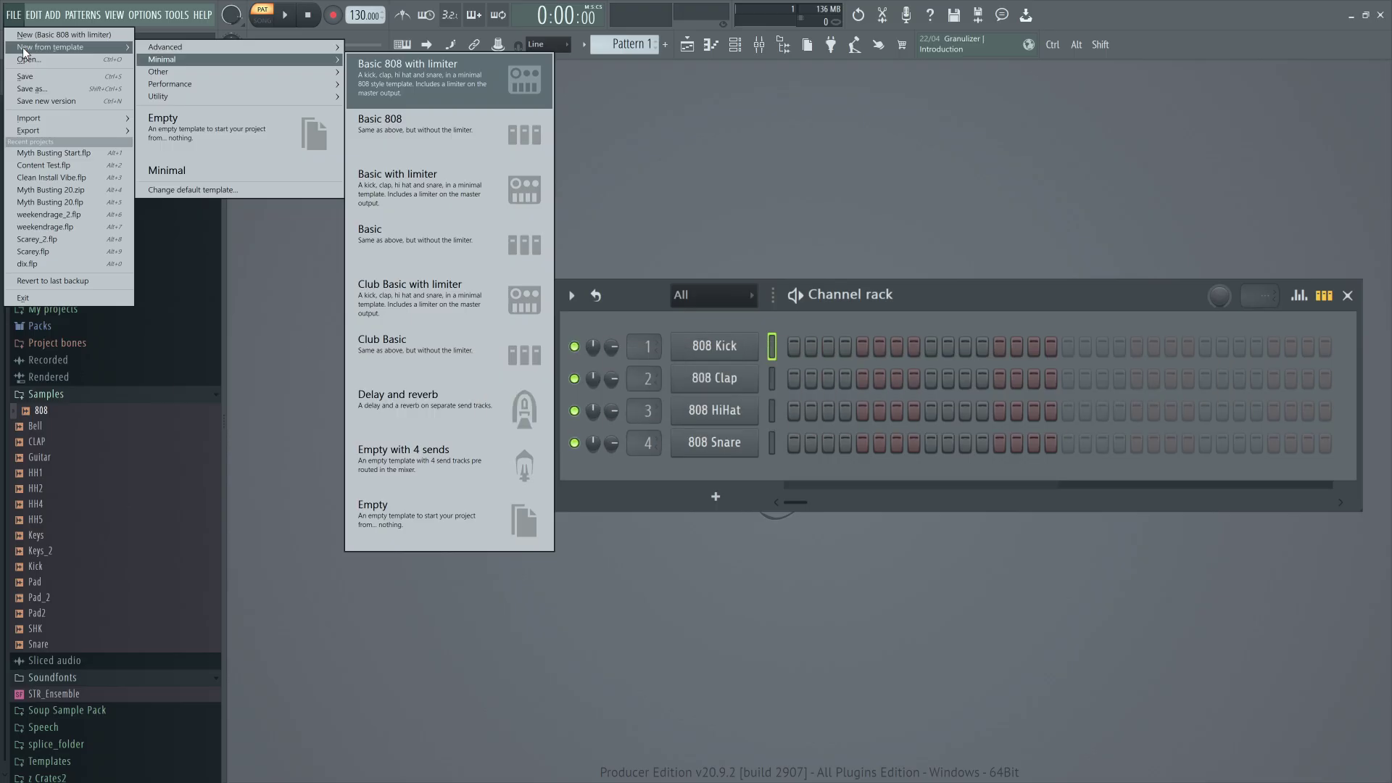
{"action": "left_click", "coordinate": [431, 90]}
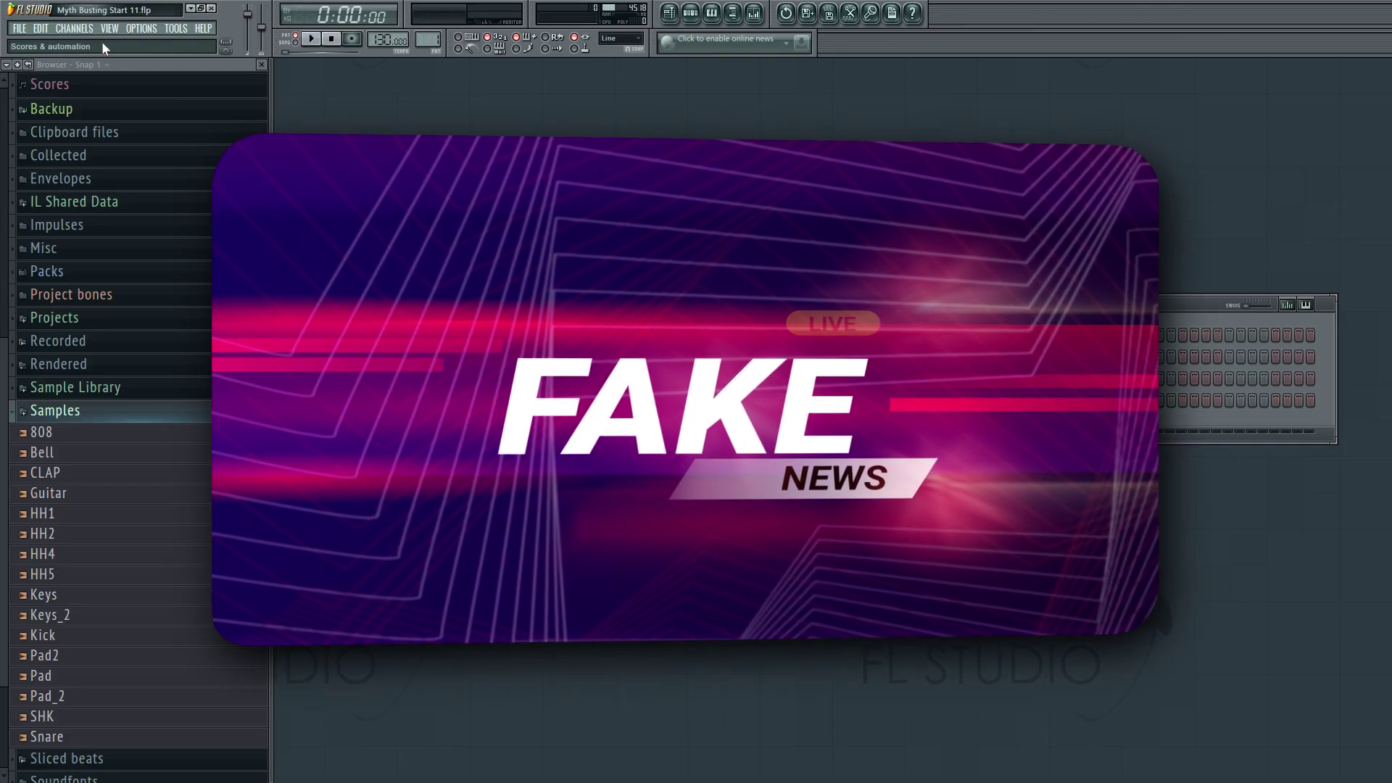
Start a project from the 'Basic with limiter' template, then reopen Myth Busting Start 11.flp from recent projects.
{"action": "left_click", "coordinate": [26, 29]}
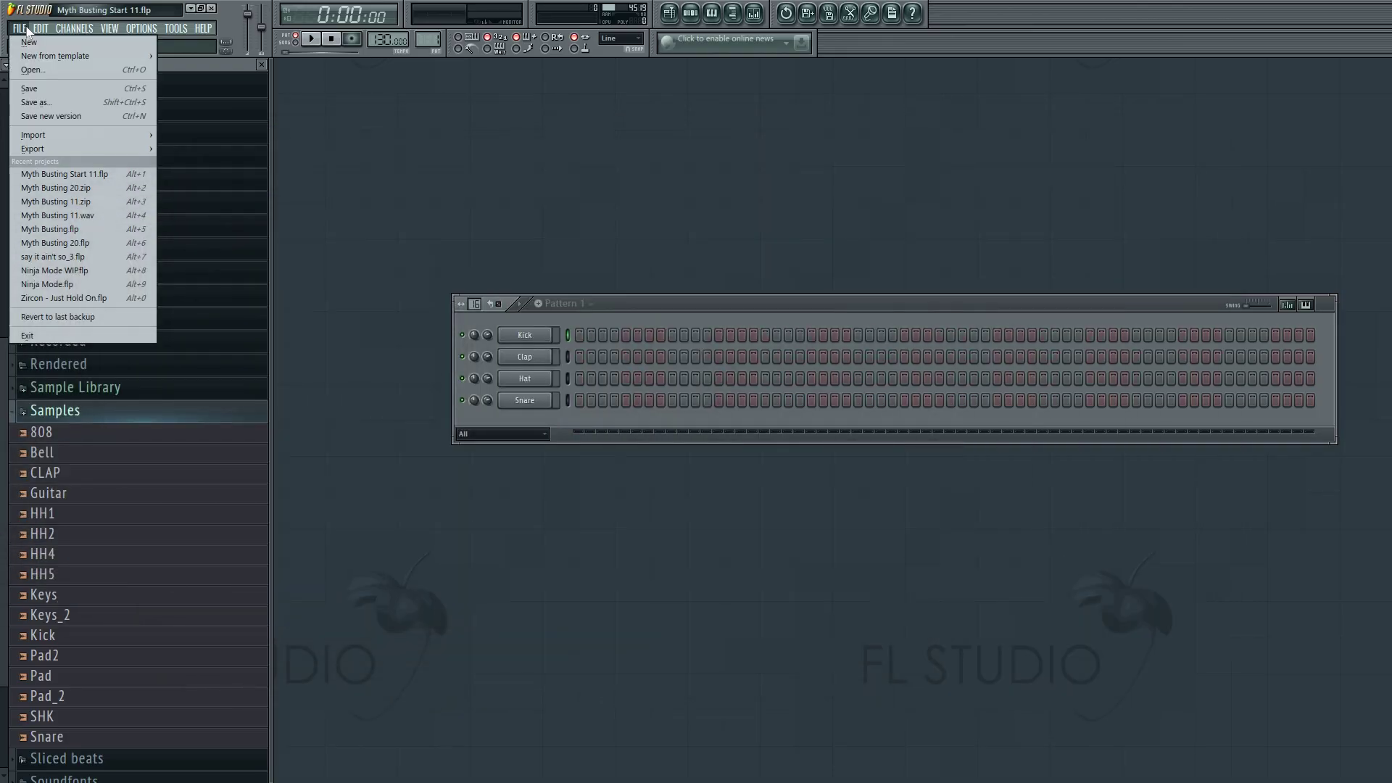
{"action": "mouse_move", "coordinate": [36, 57]}
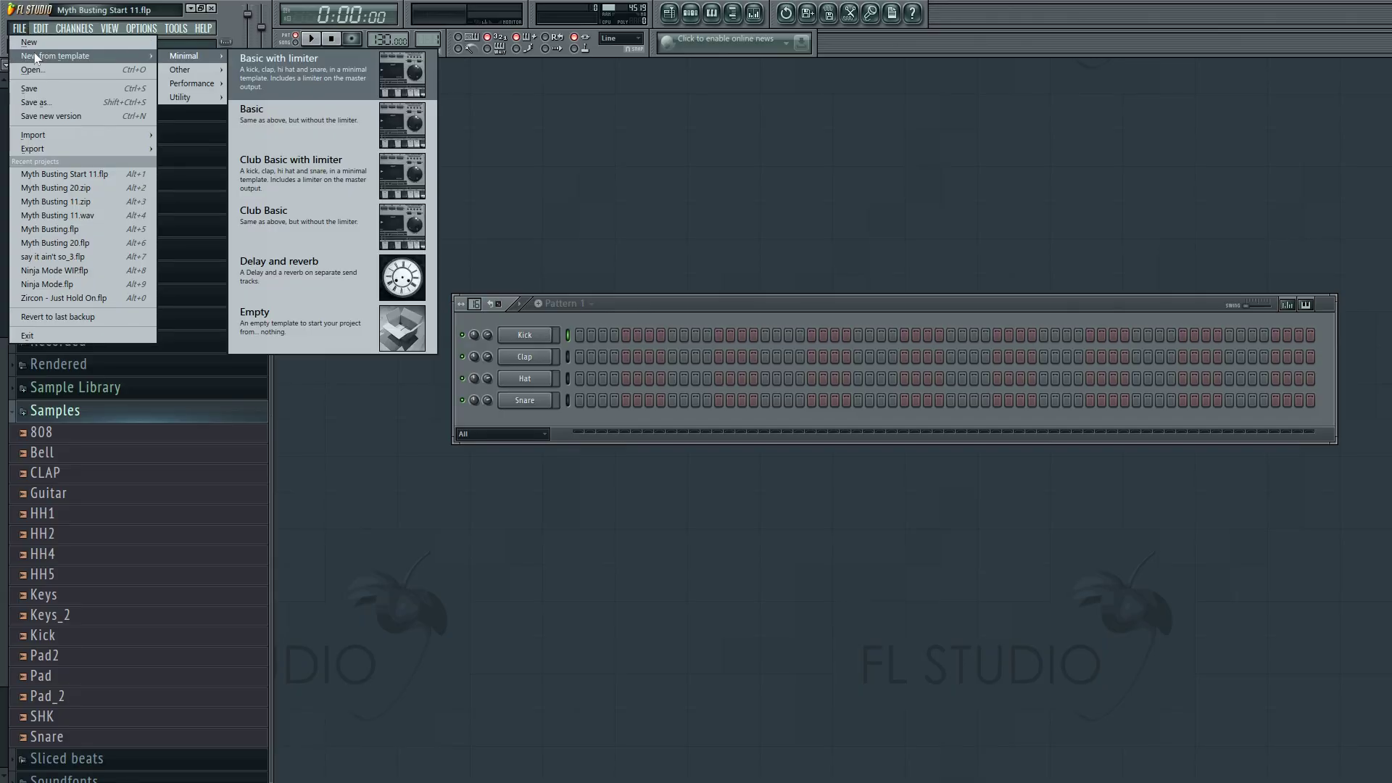
{"action": "left_click", "coordinate": [316, 76]}
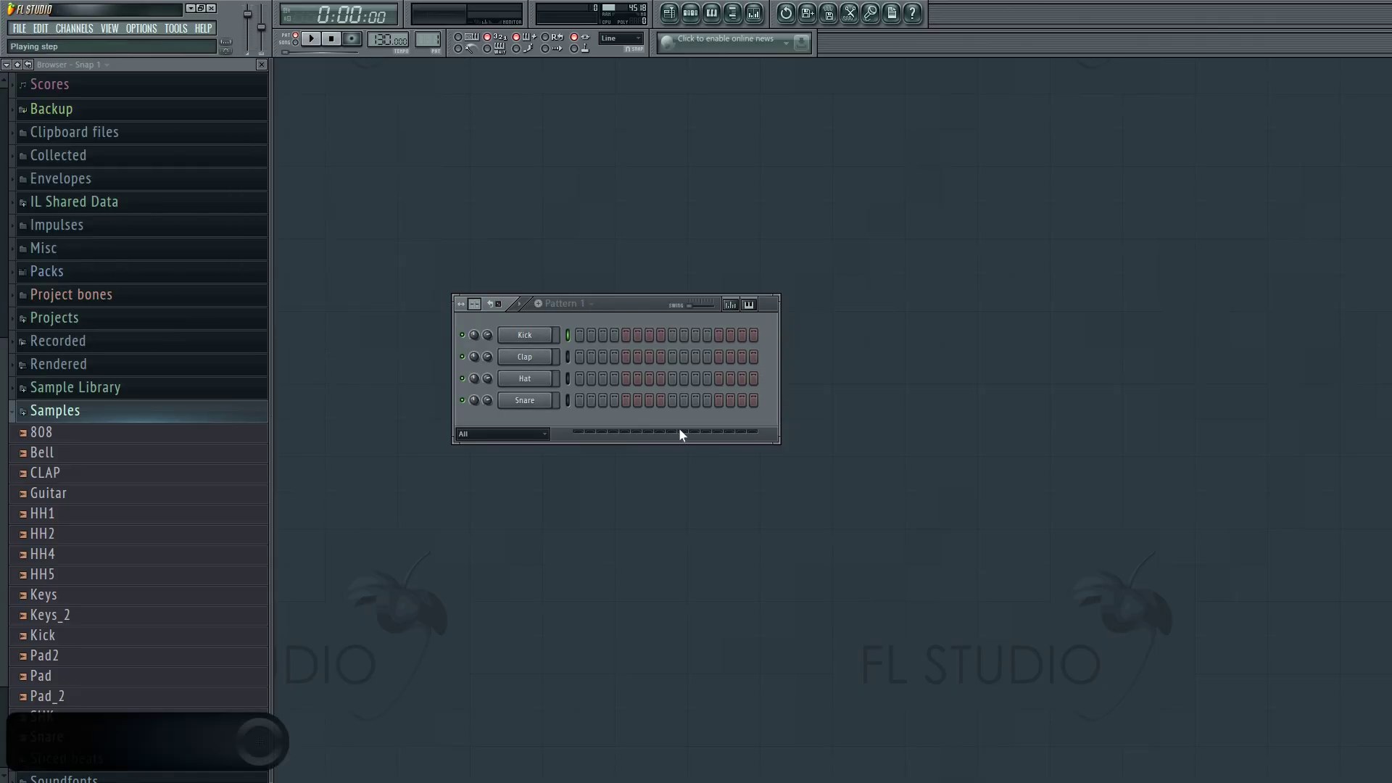
{"action": "left_click", "coordinate": [21, 29]}
{"action": "left_click", "coordinate": [56, 174]}
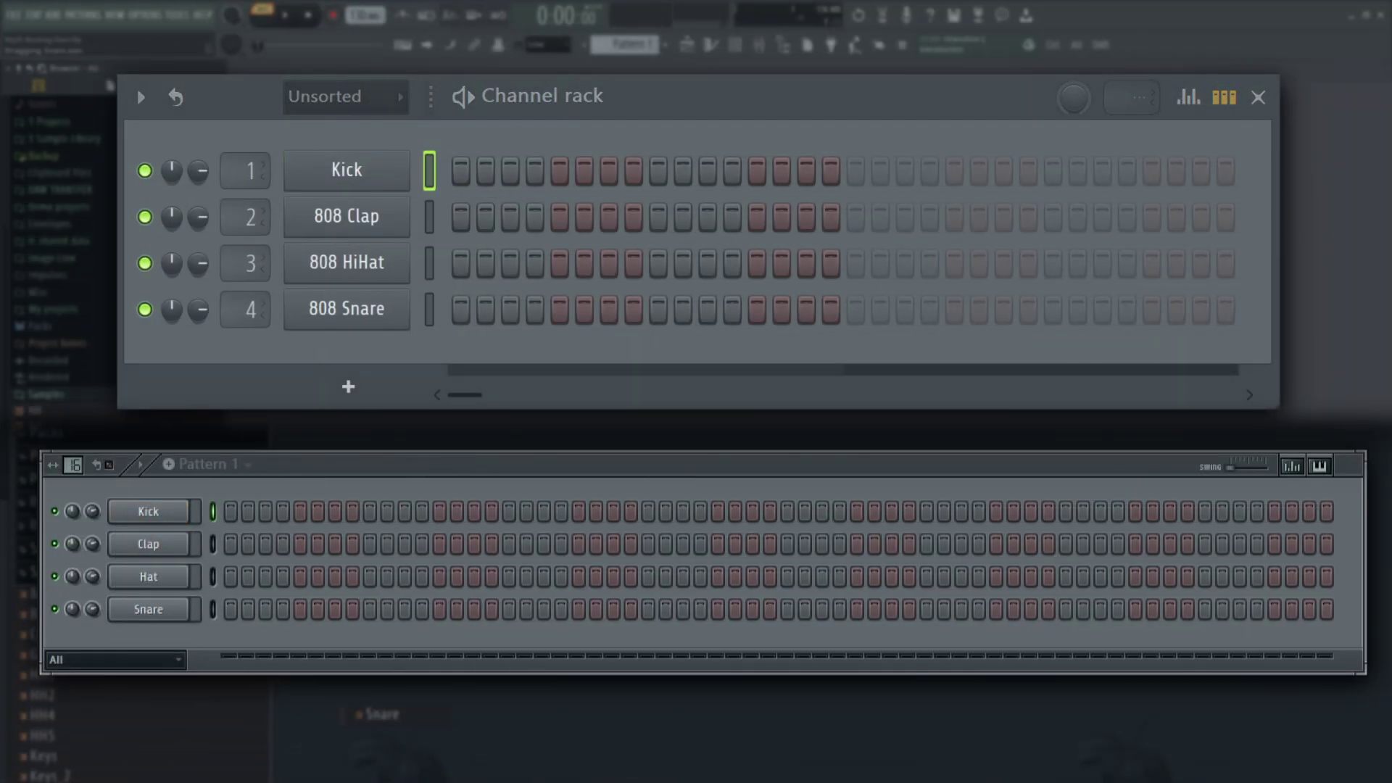
Drop the CLAP sample onto channel 2 and stop the beat after auditioning it.
{"action": "left_click_drag", "start_coordinate": [44, 634], "coordinate": [367, 233]}
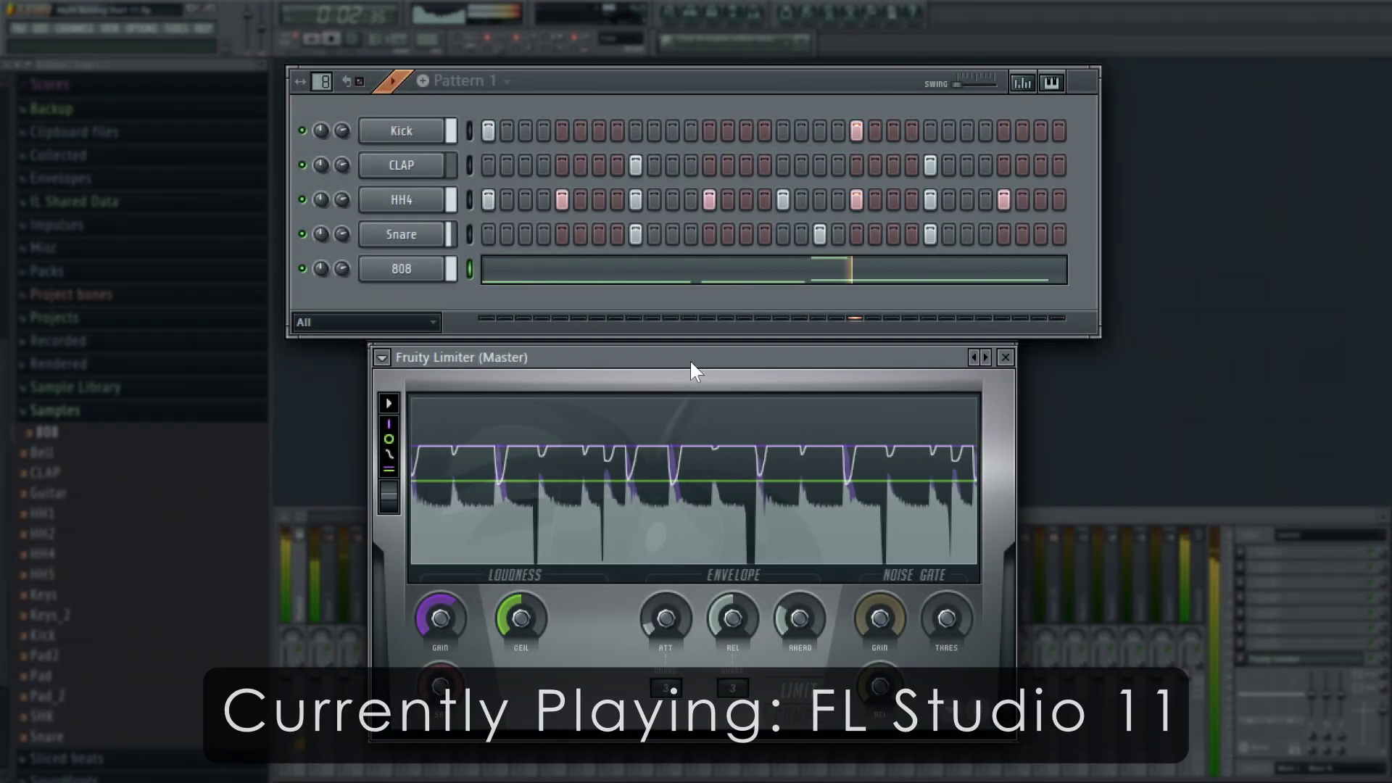
{"action": "key", "text": "space"}
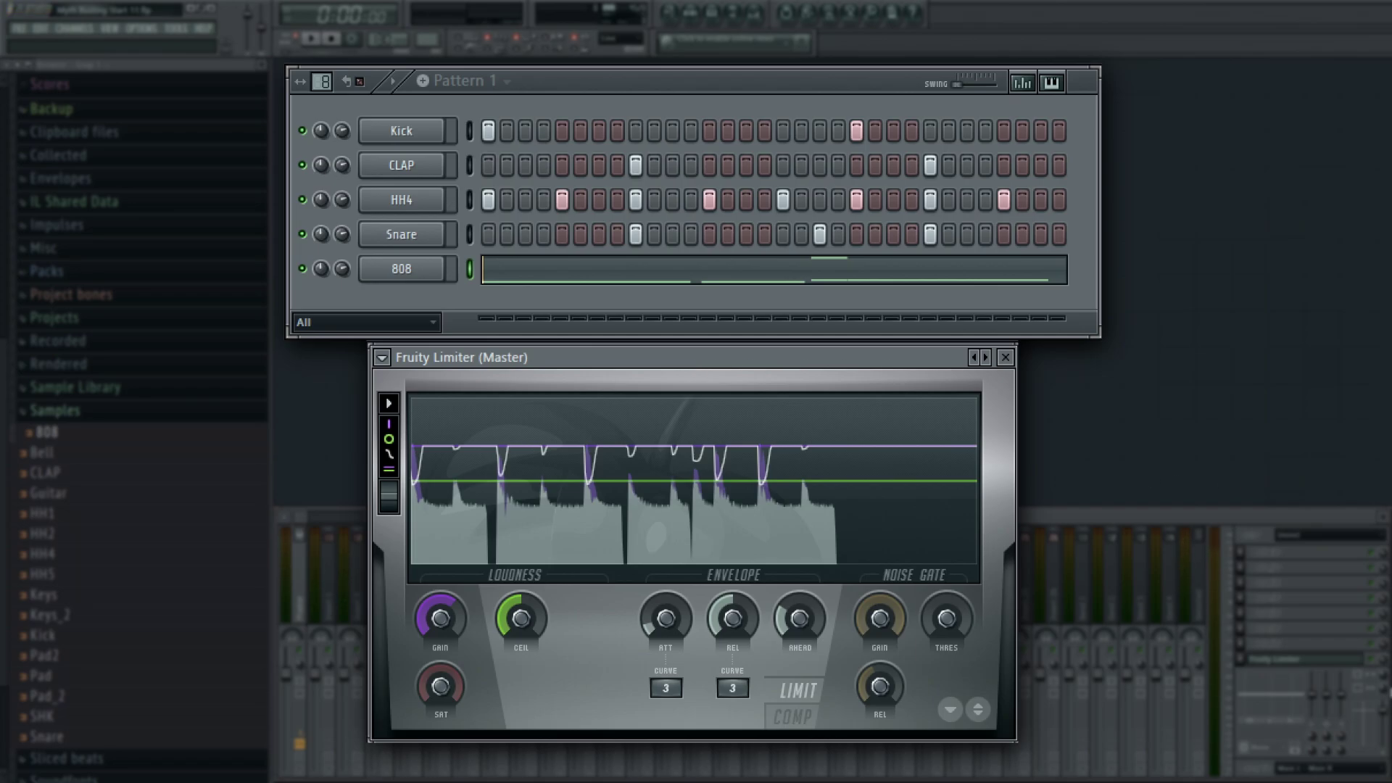
Copy the FL 11 limiter GAIN value, paste 64% into the FL 20 limiter, and play the beat.
{"action": "right_click", "coordinate": [446, 610]}
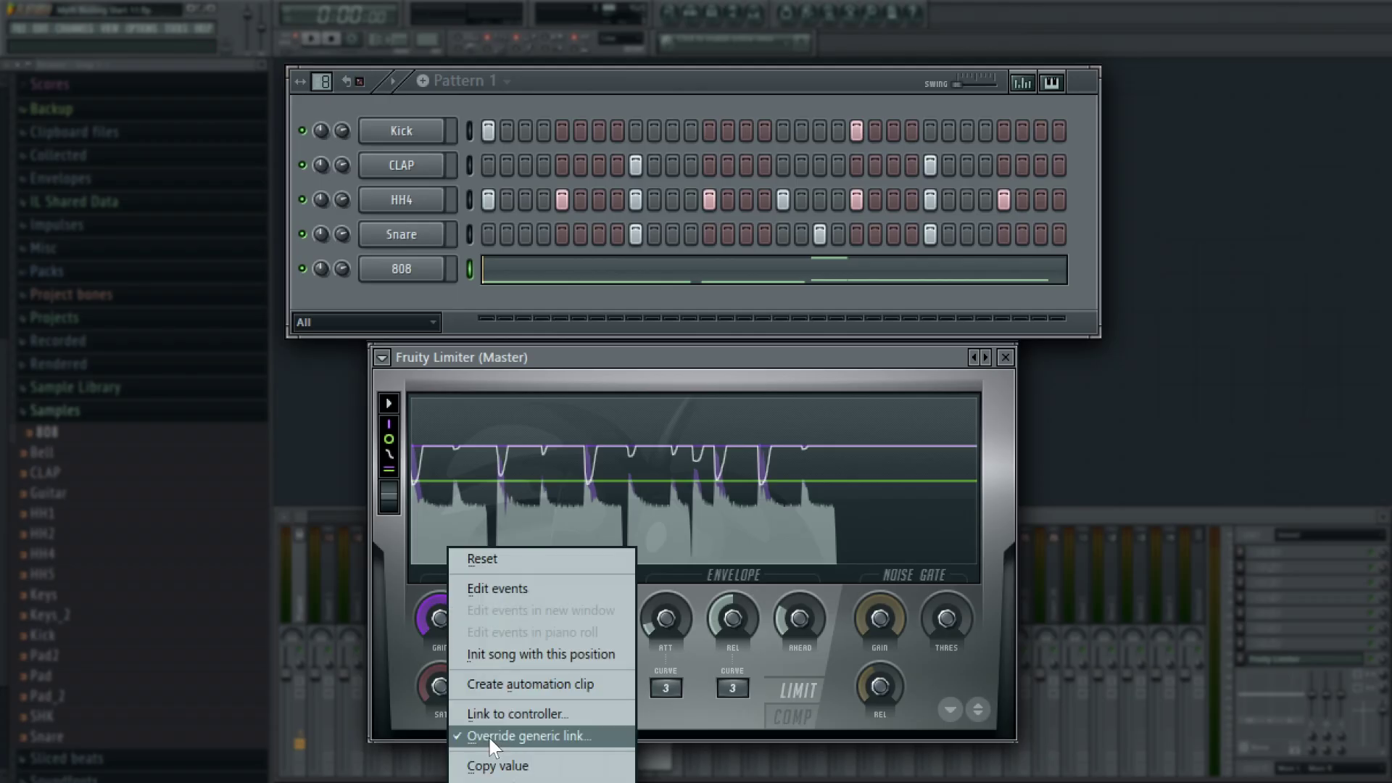
{"action": "left_click", "coordinate": [489, 766]}
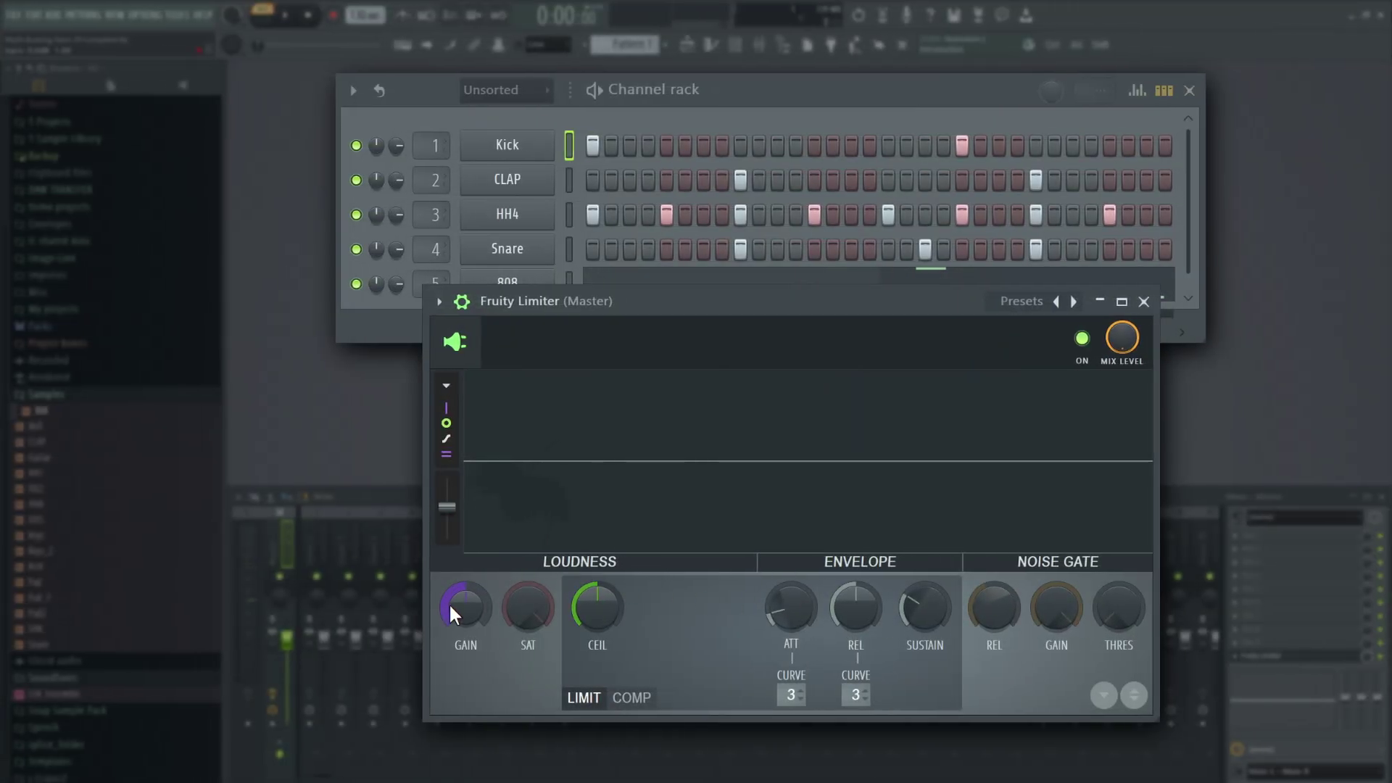
{"action": "right_click", "coordinate": [451, 611]}
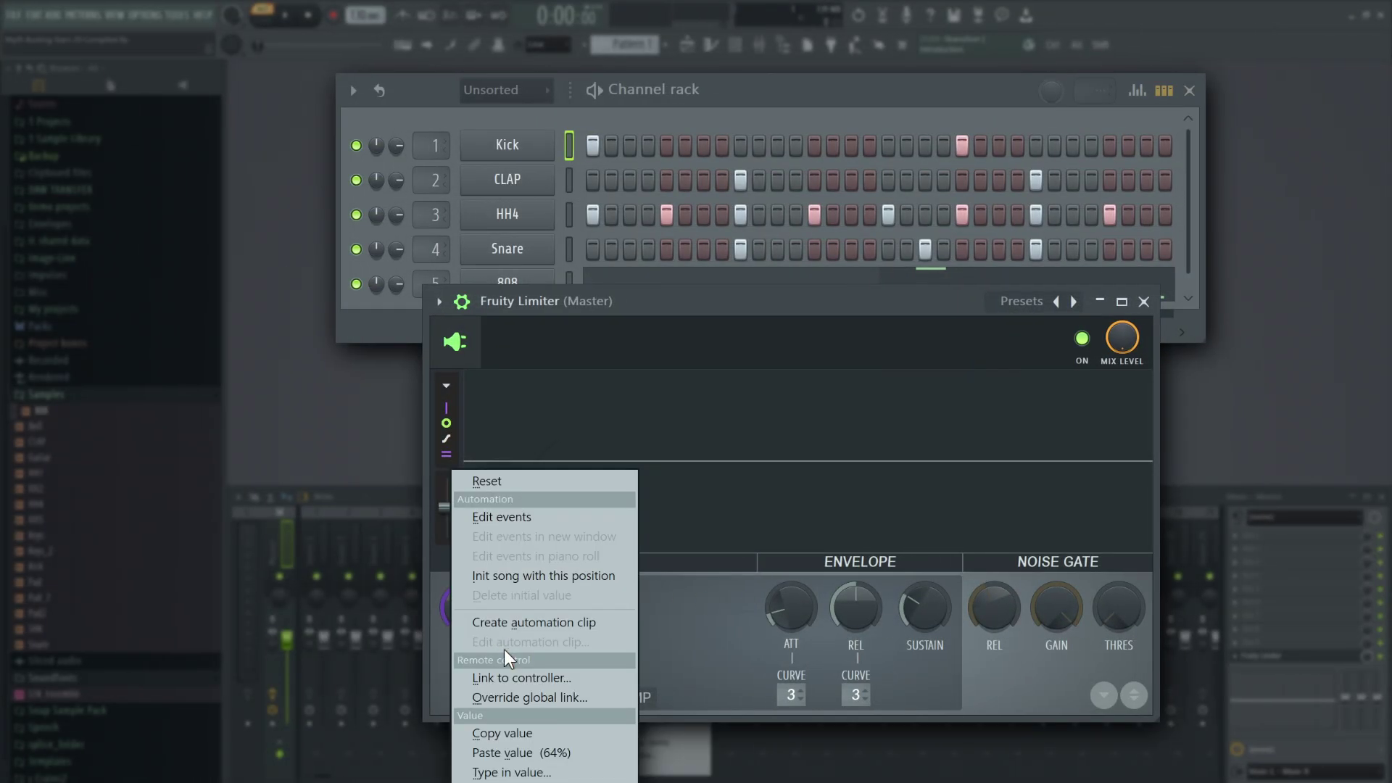
{"action": "left_click", "coordinate": [506, 756]}
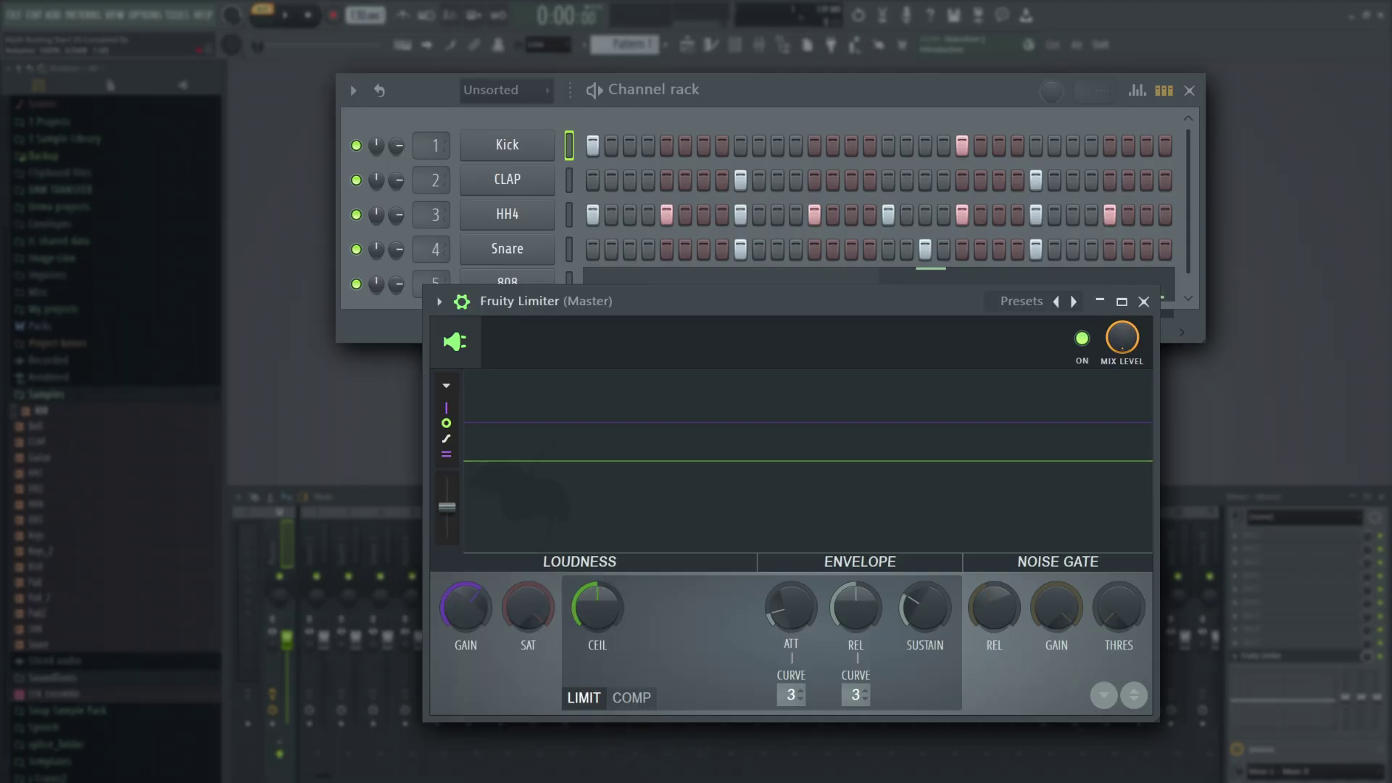
{"action": "key", "text": "space"}
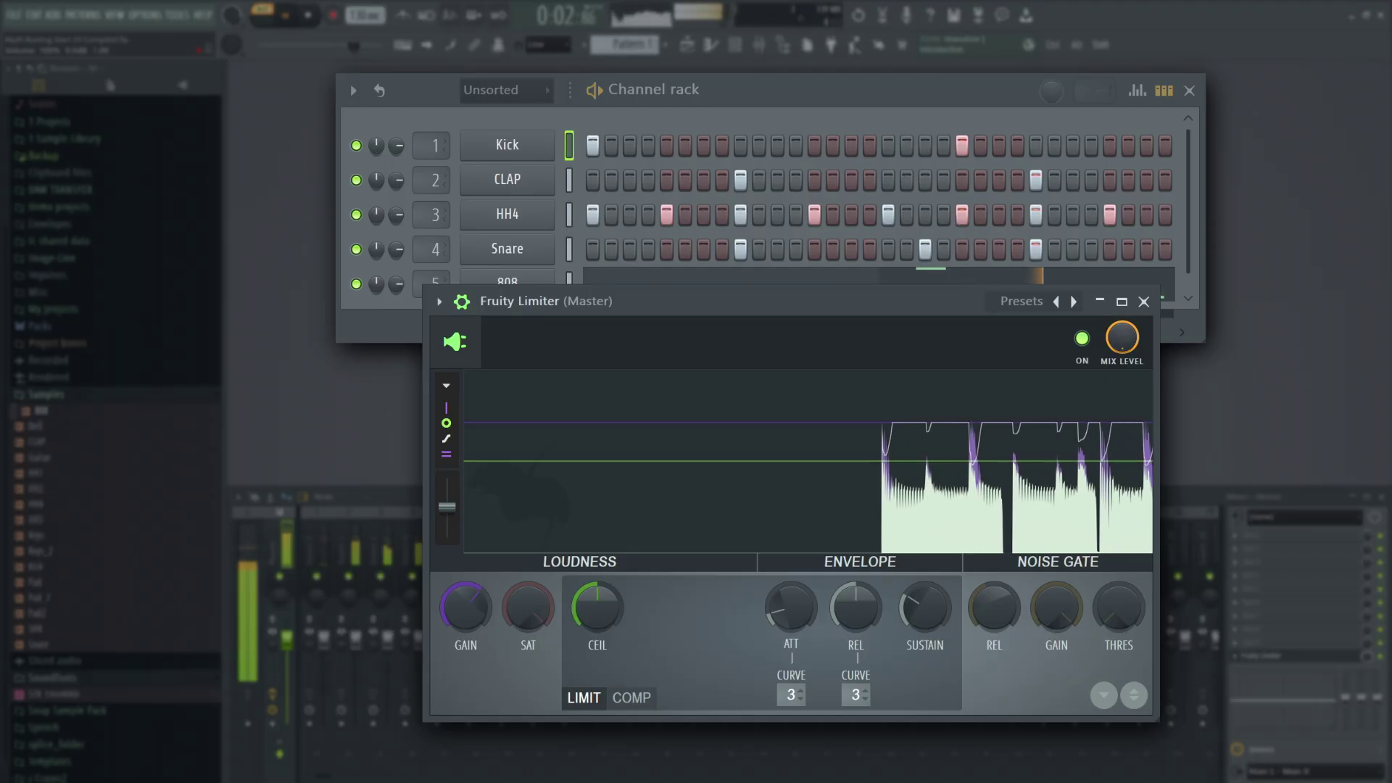
{"action": "key", "text": "space"}
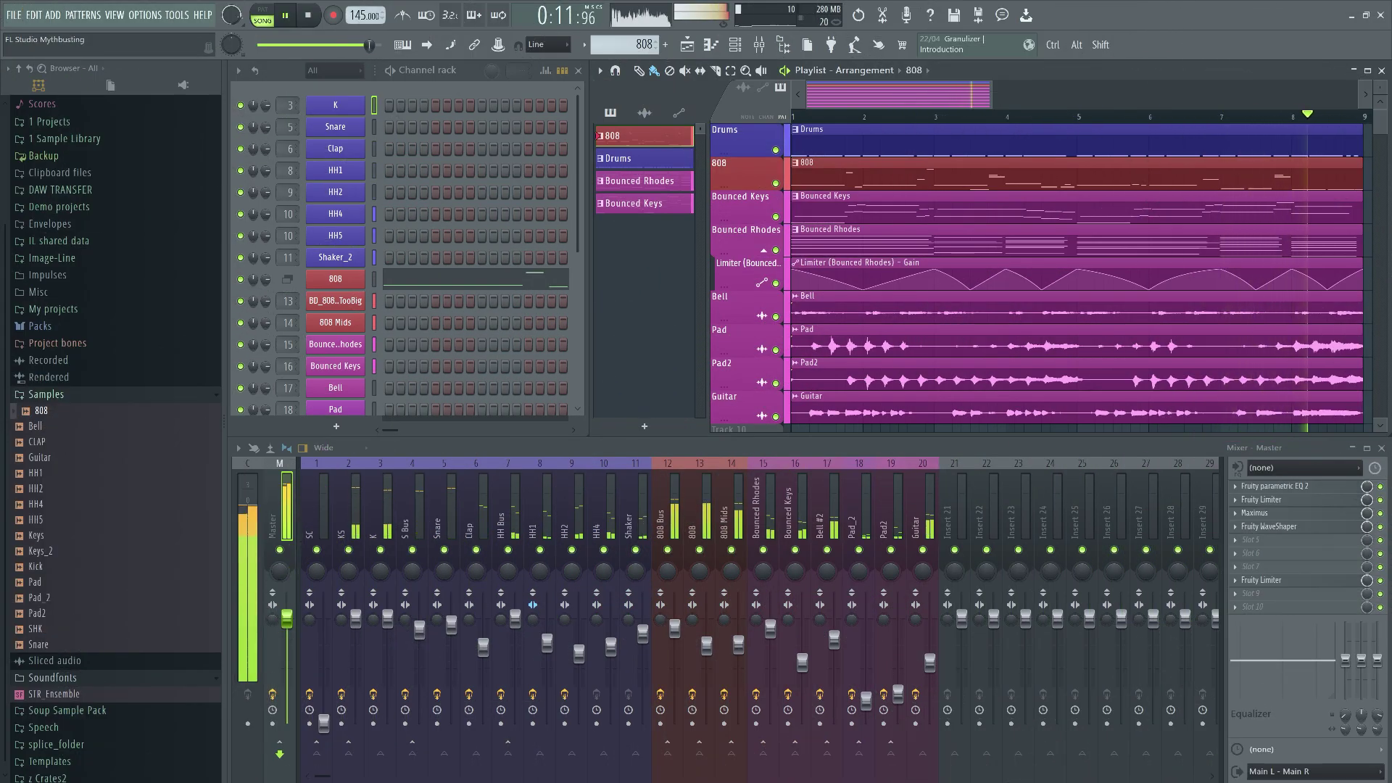
Stop the song and start rendering Myth Busting 20.wav and Myth Busting 11.wav.
{"action": "key", "text": "space"}
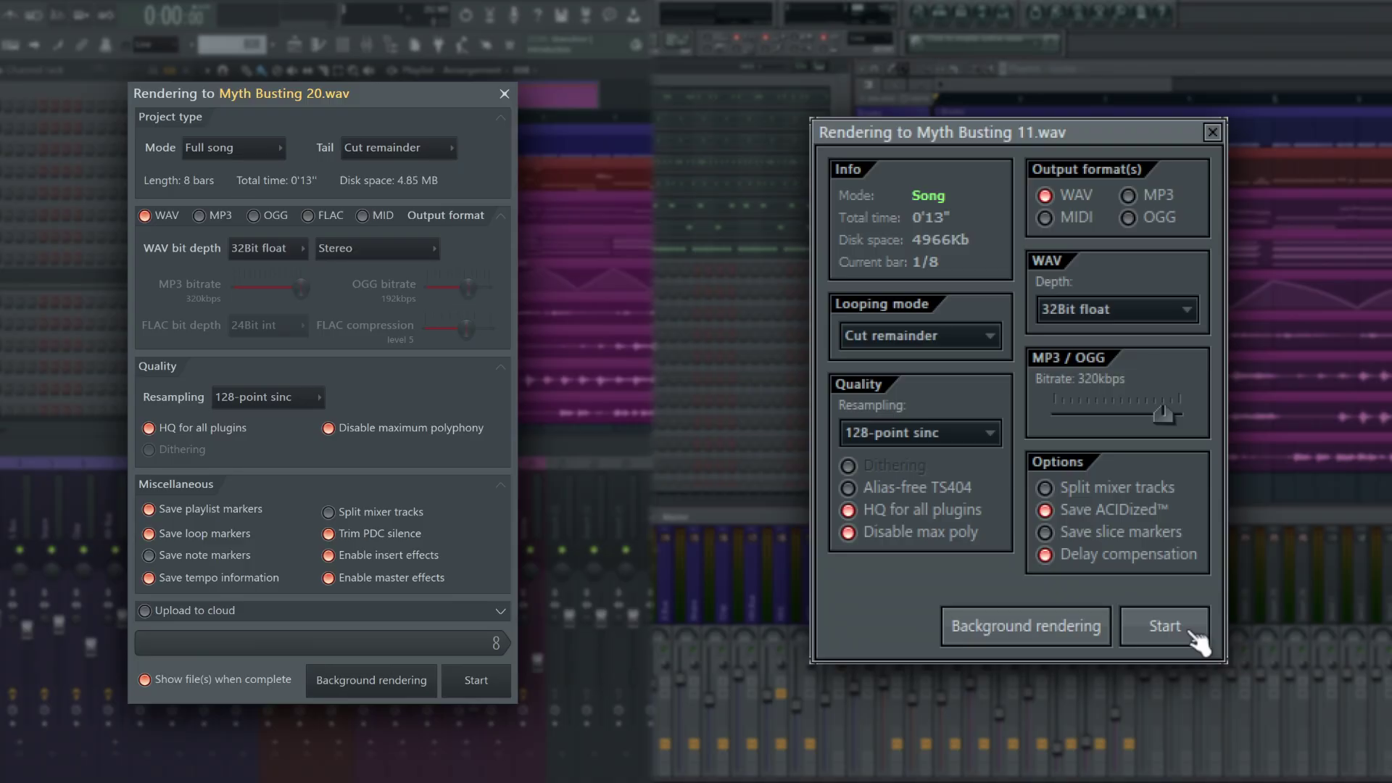
{"action": "left_click", "coordinate": [1199, 628]}
{"action": "left_click", "coordinate": [480, 690]}
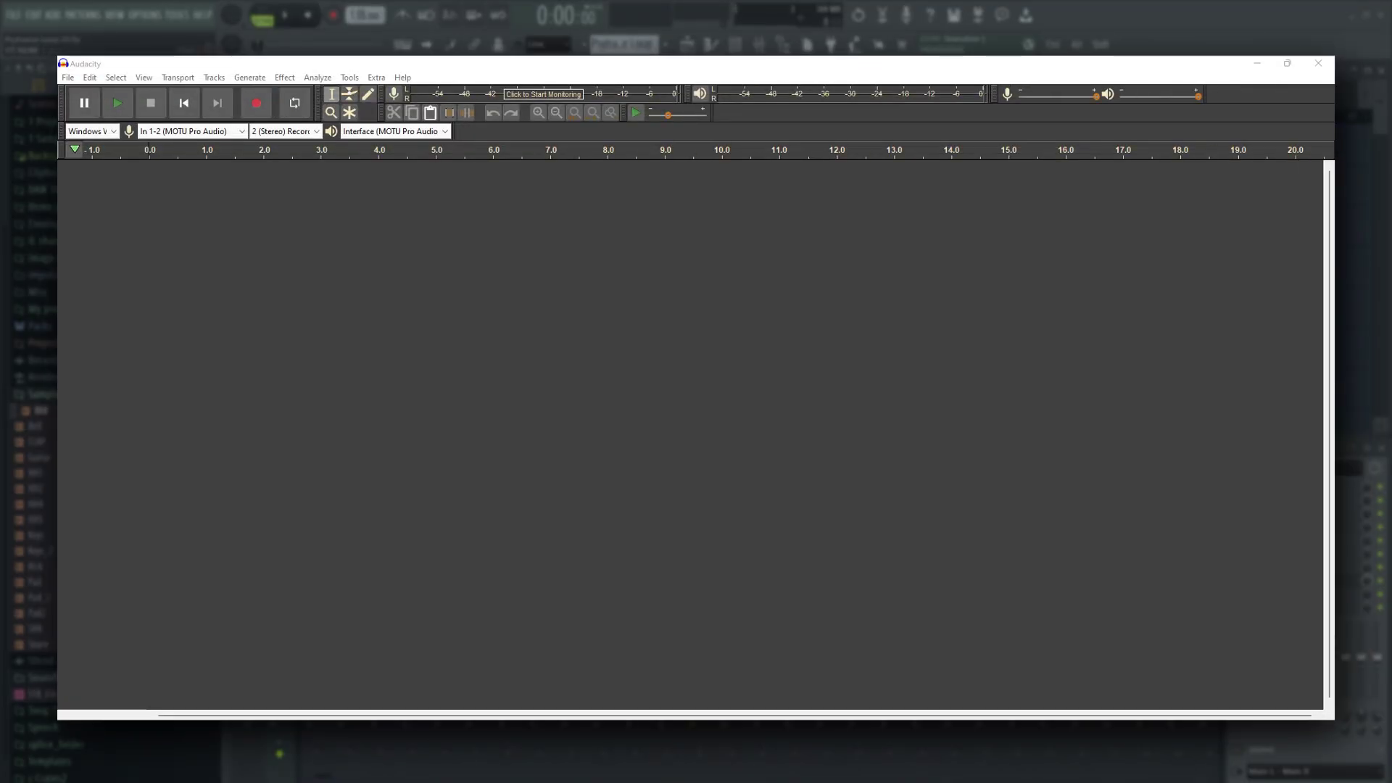
Import Myth Busting 11.wav and Myth Busting 20.wav, lower the gain to -12 dB, and play both.
{"action": "left_click_drag", "start_coordinate": [1172, 358], "coordinate": [140, 288]}
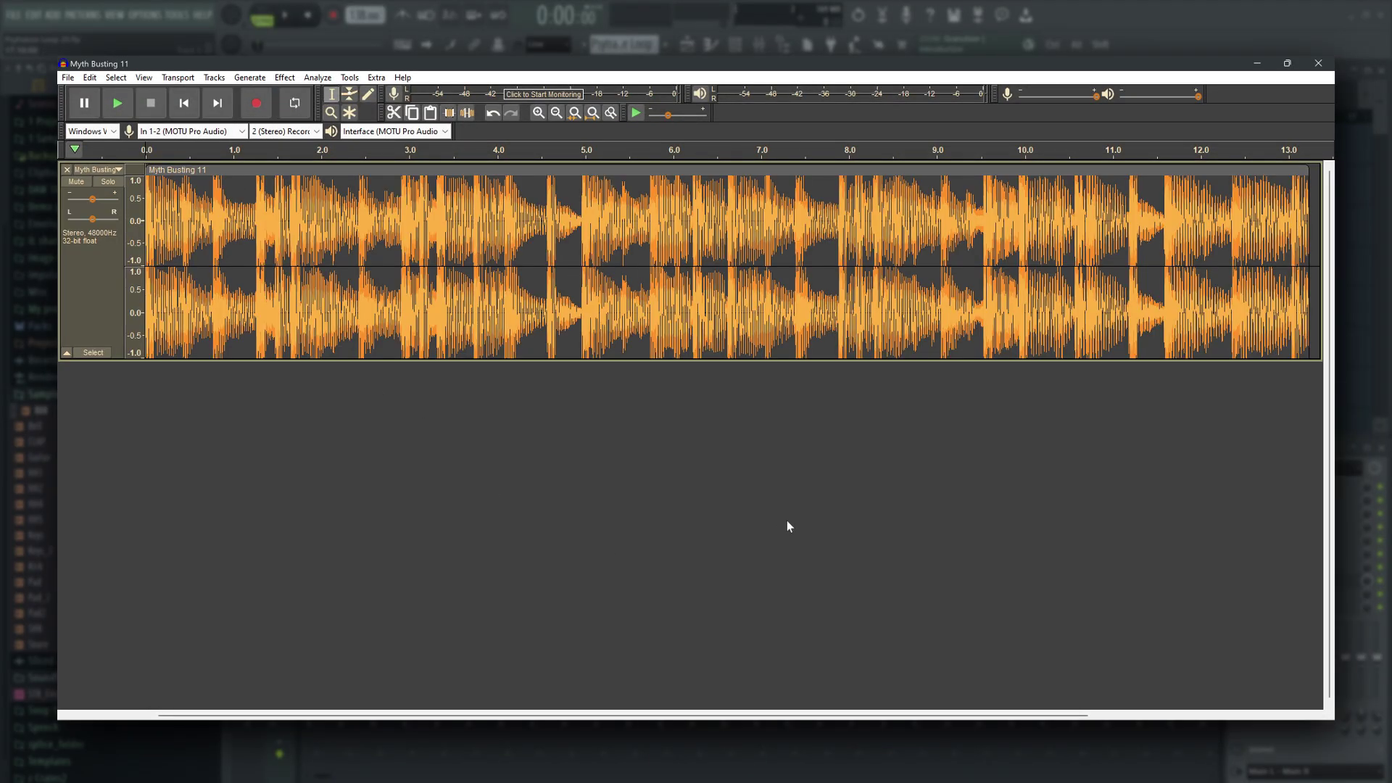
{"action": "left_click_drag", "start_coordinate": [51, 507], "coordinate": [138, 544]}
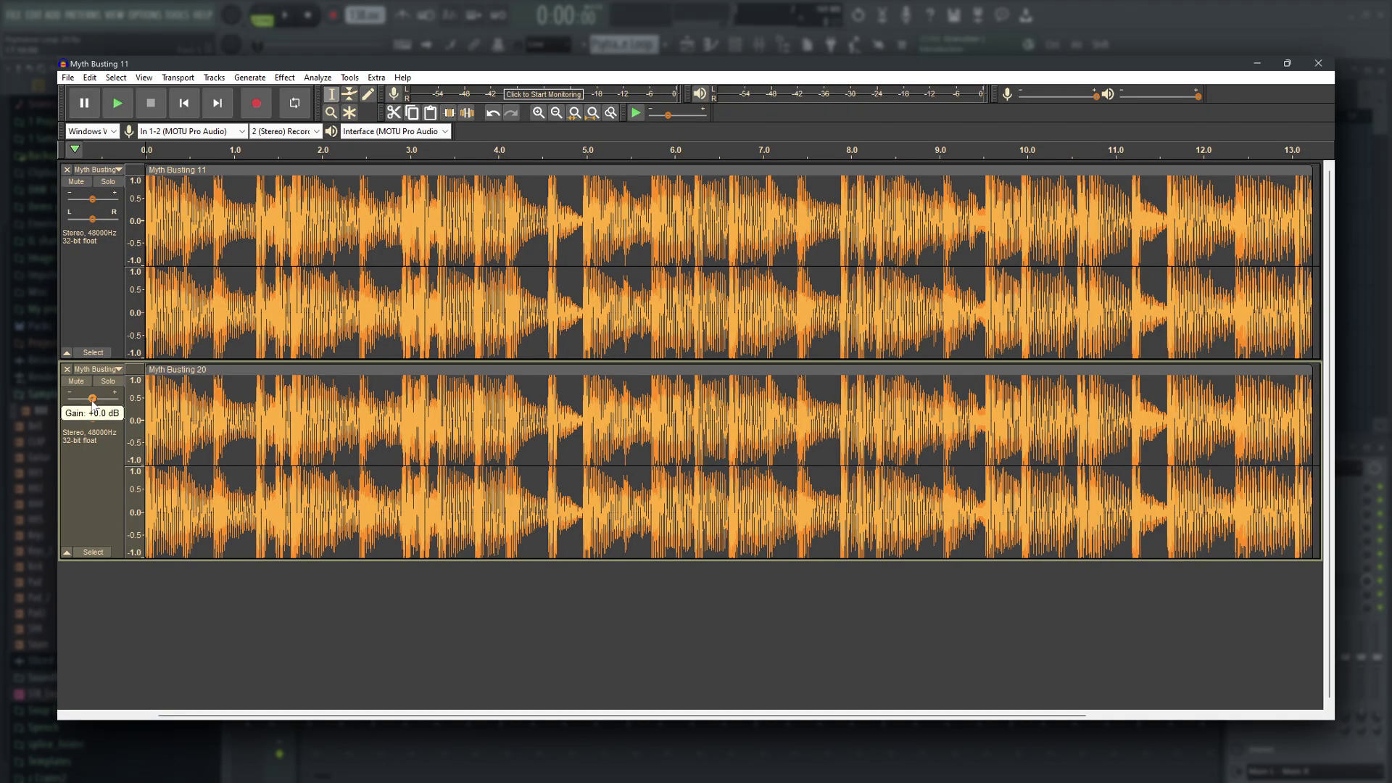
{"action": "left_click_drag", "start_coordinate": [92, 399], "coordinate": [89, 400]}
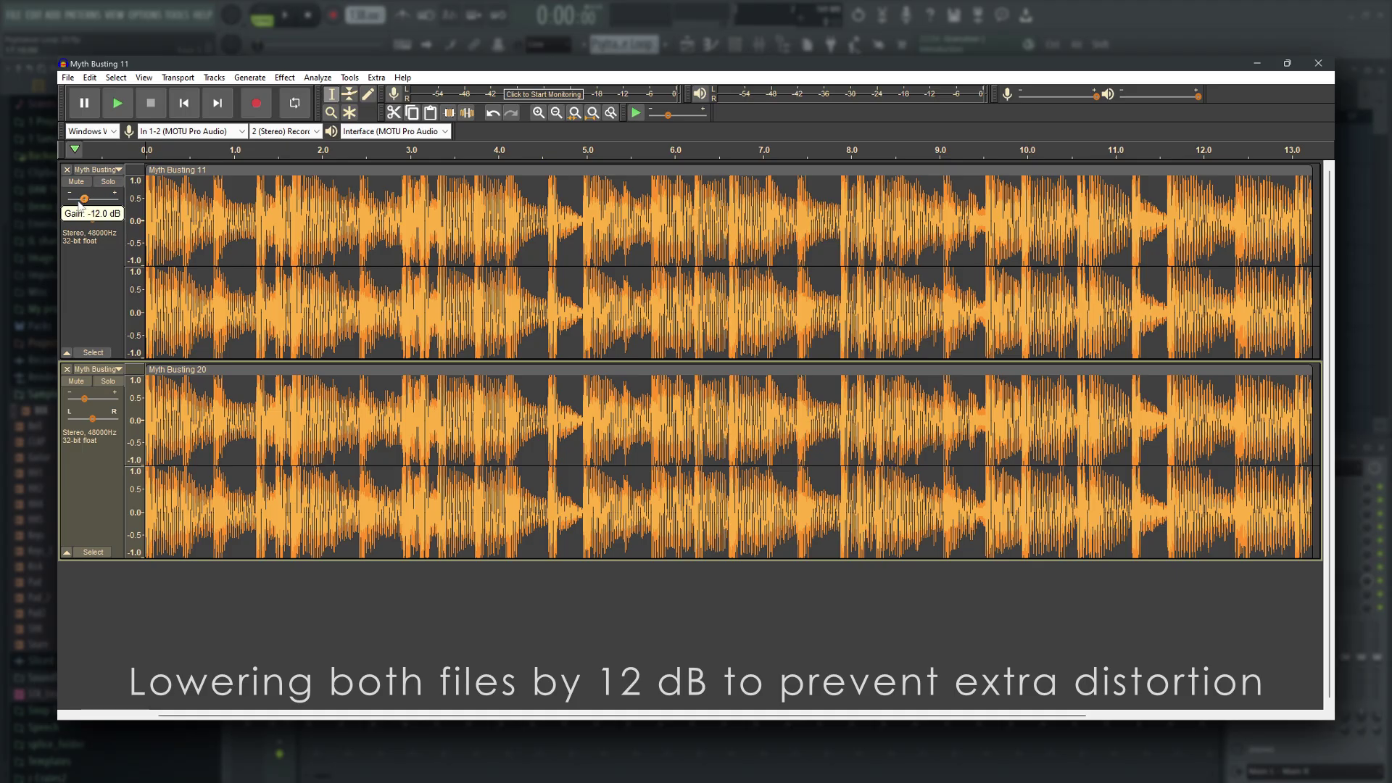
{"action": "left_click", "coordinate": [125, 108]}
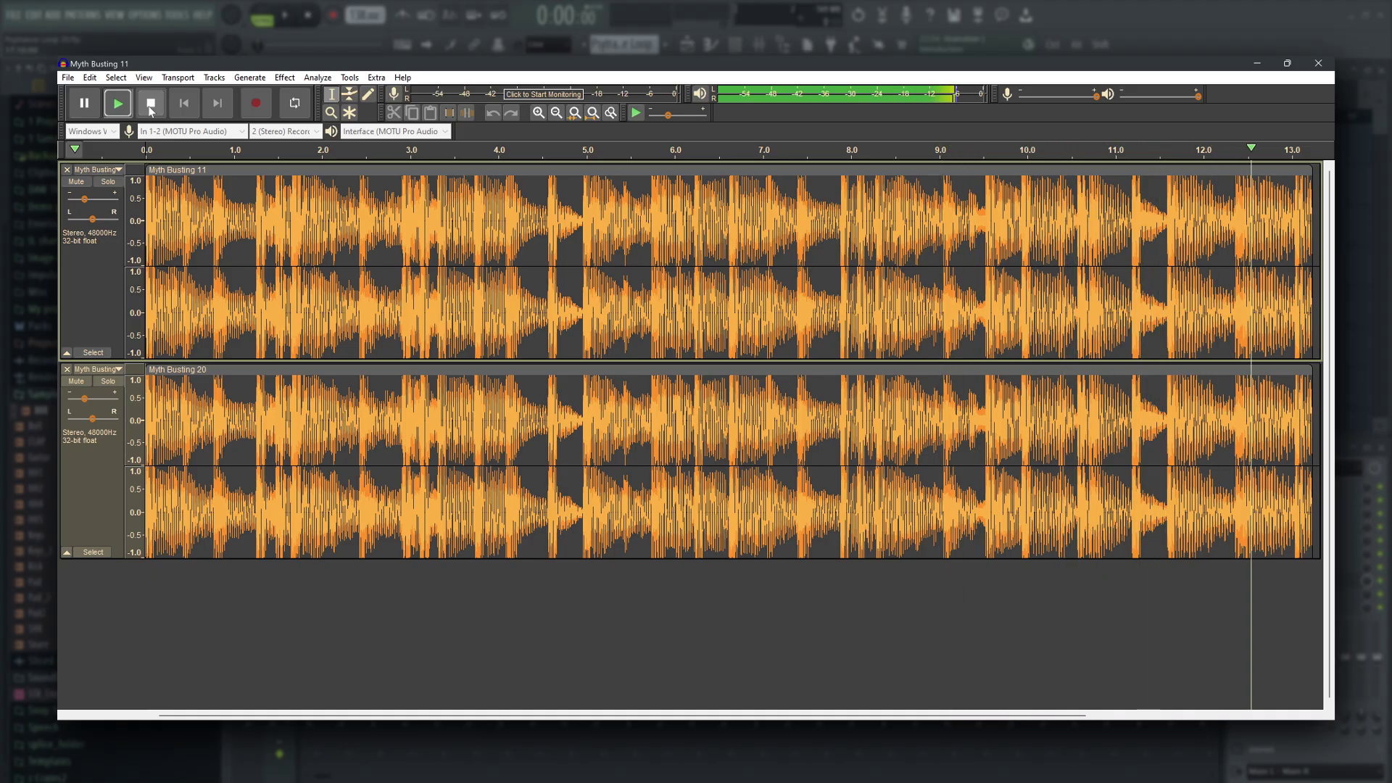
Reapply Invert to the Myth Busting 20 track and play both tracks to hear them cancel.
{"action": "left_click", "coordinate": [89, 77]}
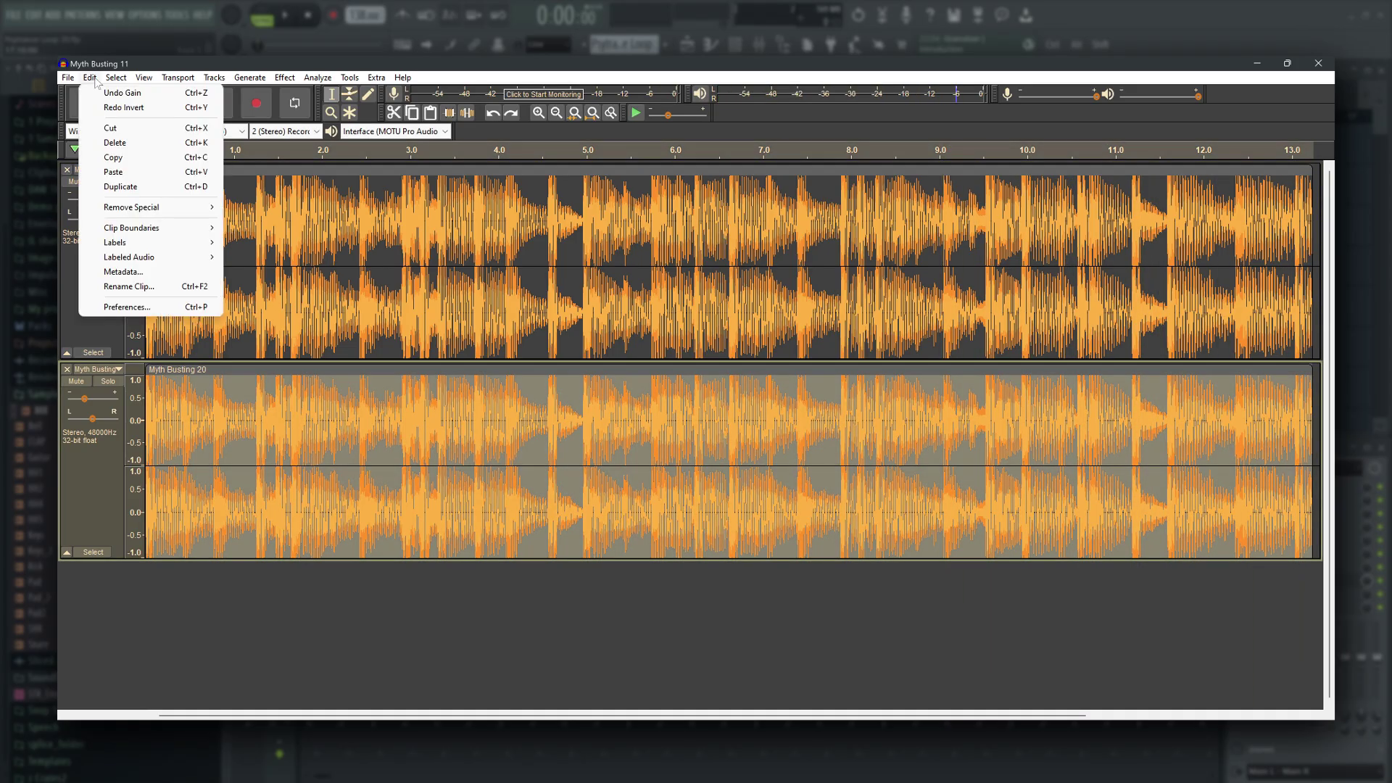
{"action": "left_click", "coordinate": [111, 108]}
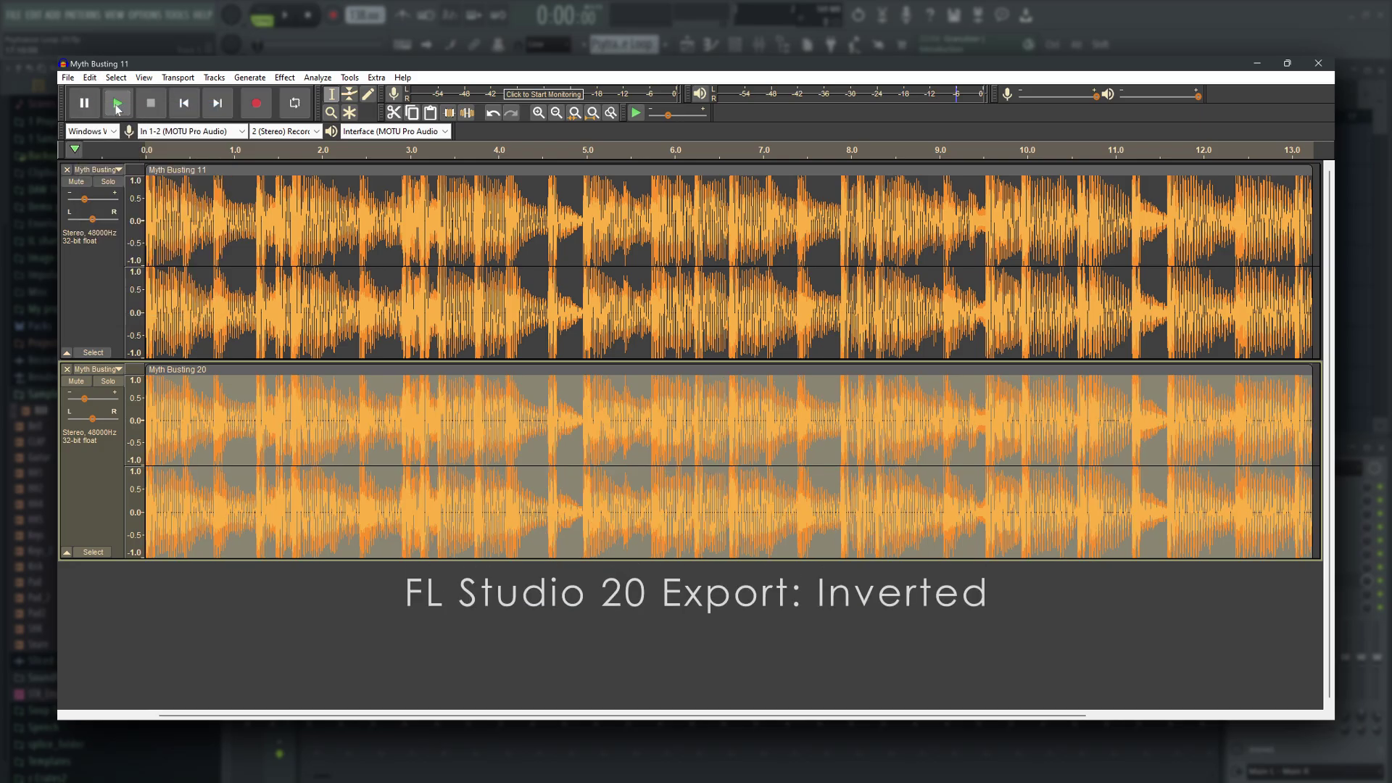
{"action": "left_click", "coordinate": [118, 108]}
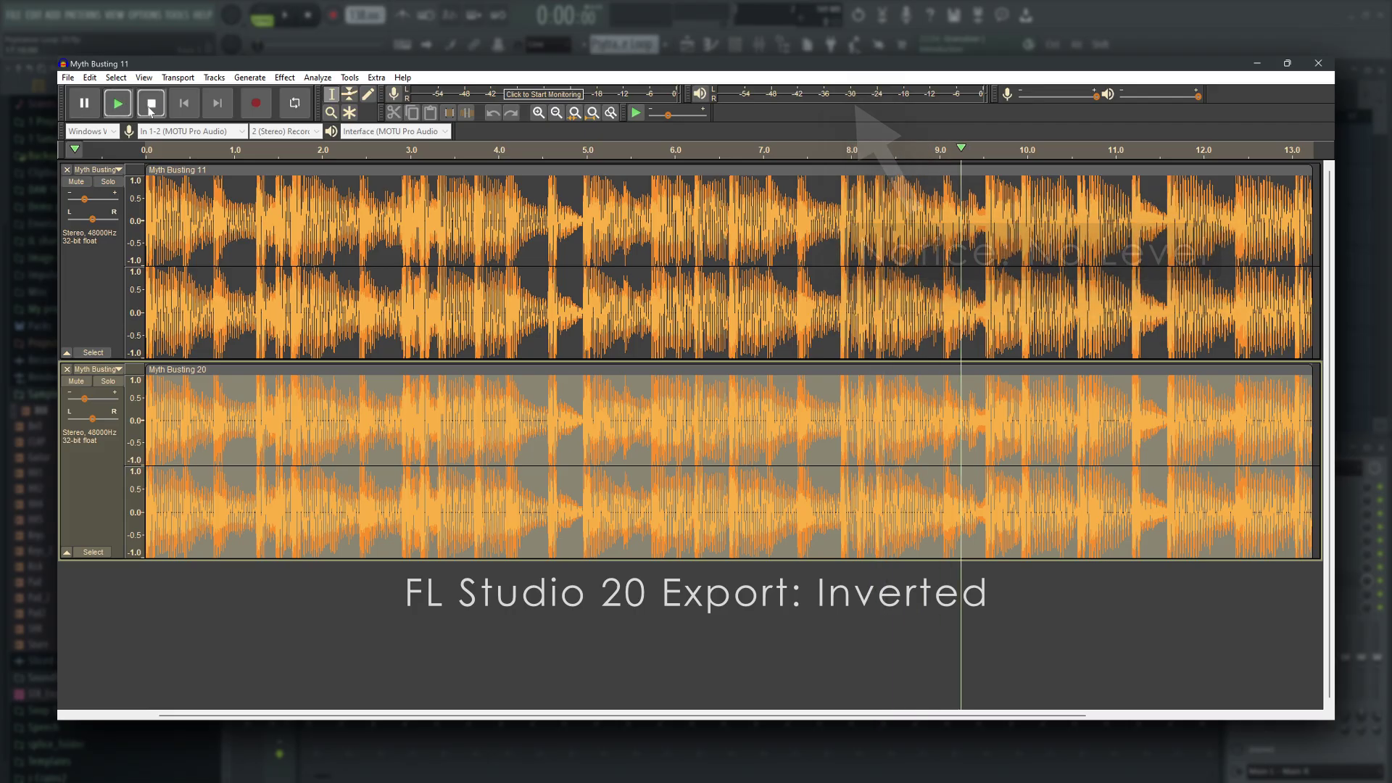
{"action": "left_click", "coordinate": [151, 105]}
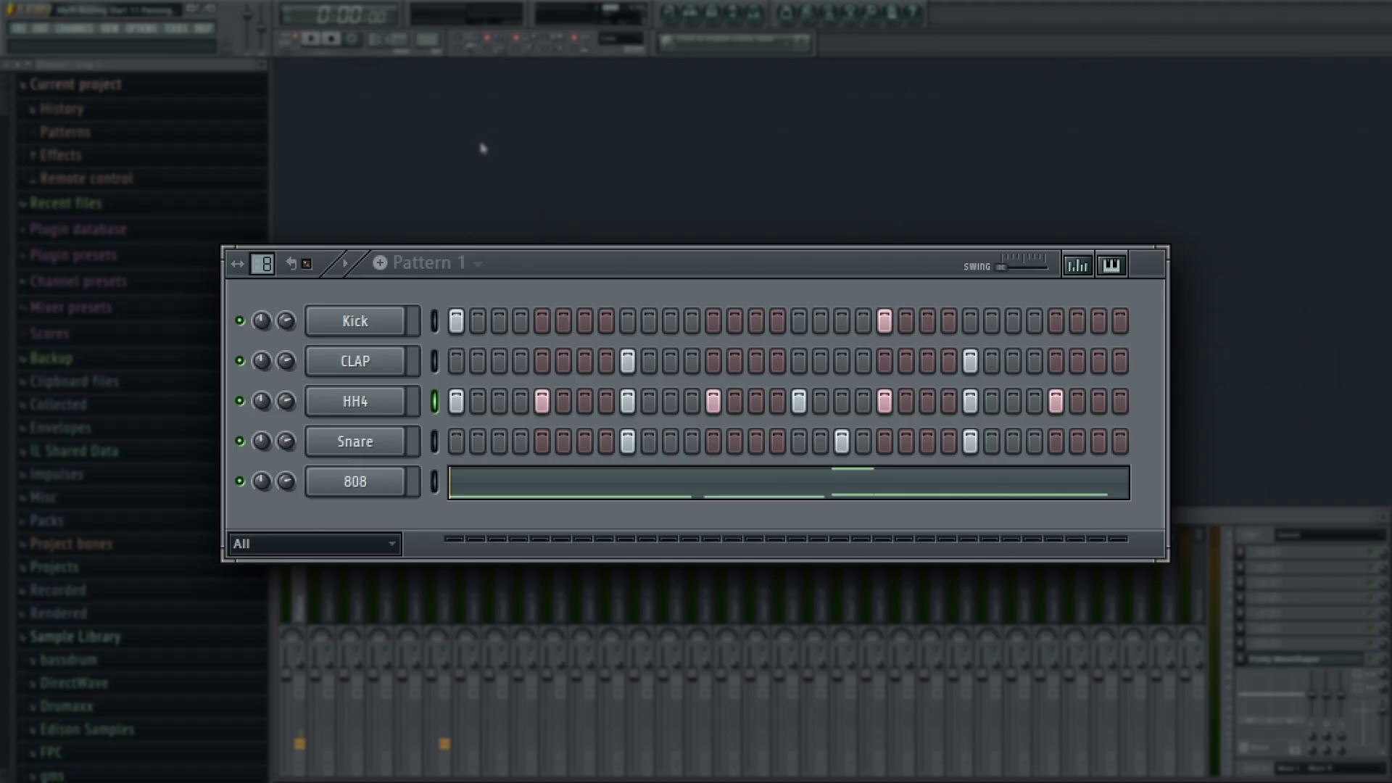
Uncheck Circular panning law in the Project general settings.
{"action": "left_click", "coordinate": [157, 29]}
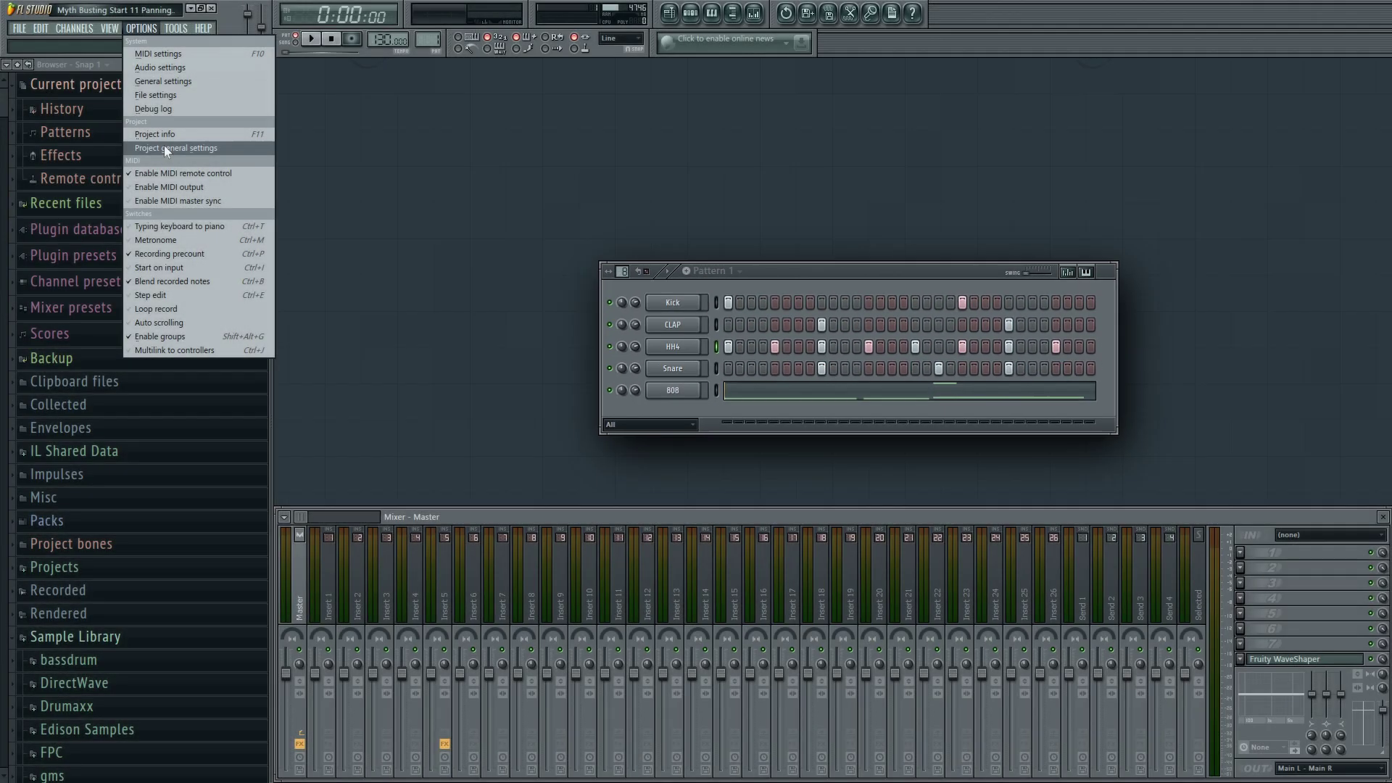
{"action": "left_click", "coordinate": [164, 146]}
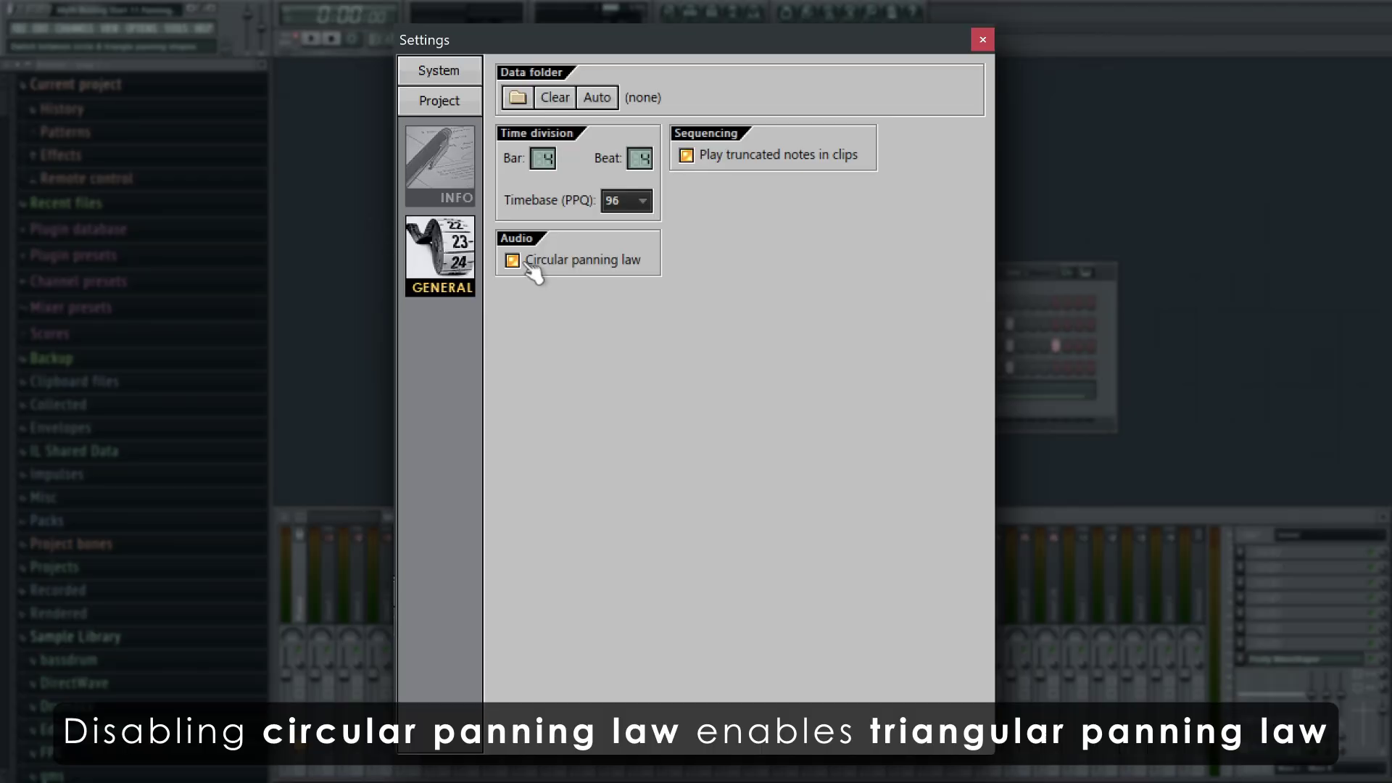
{"action": "left_click", "coordinate": [513, 260]}
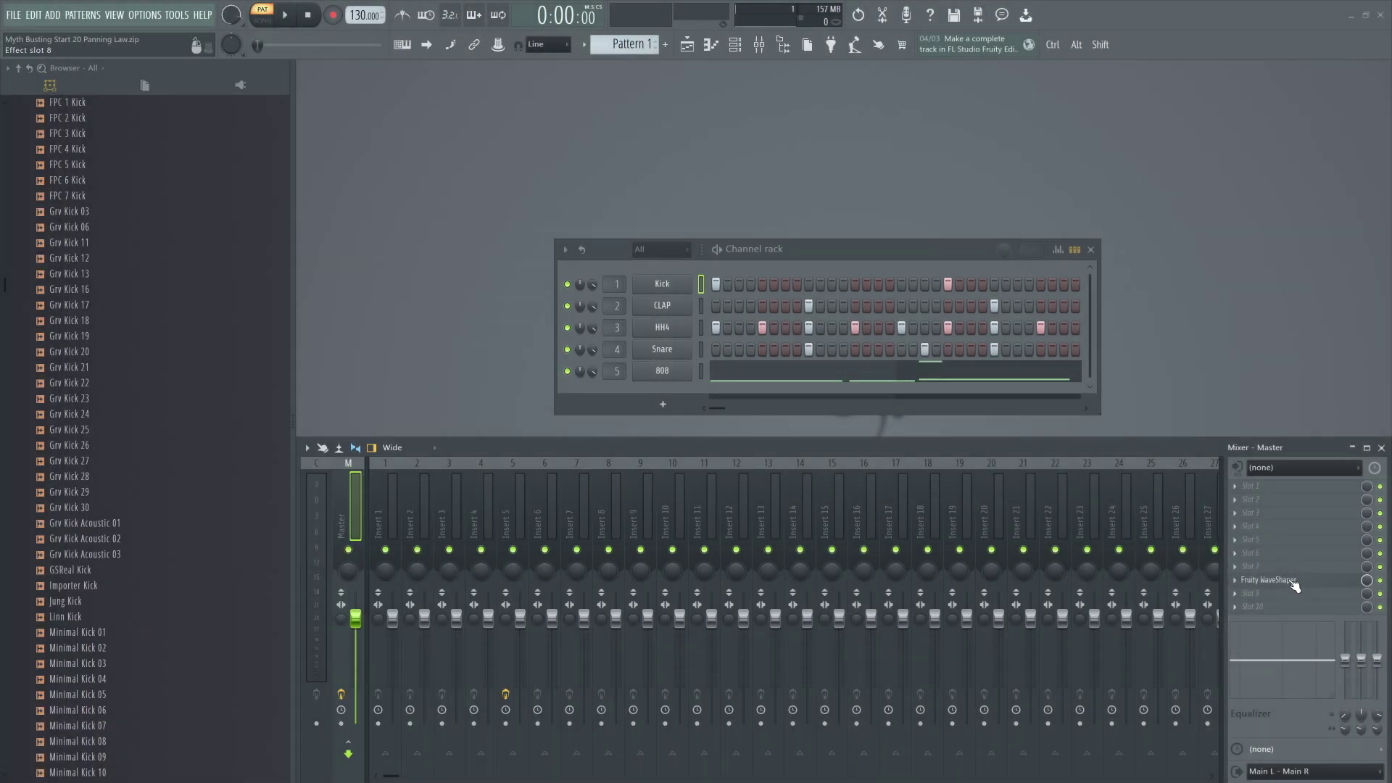
{"action": "left_click", "coordinate": [1294, 586]}
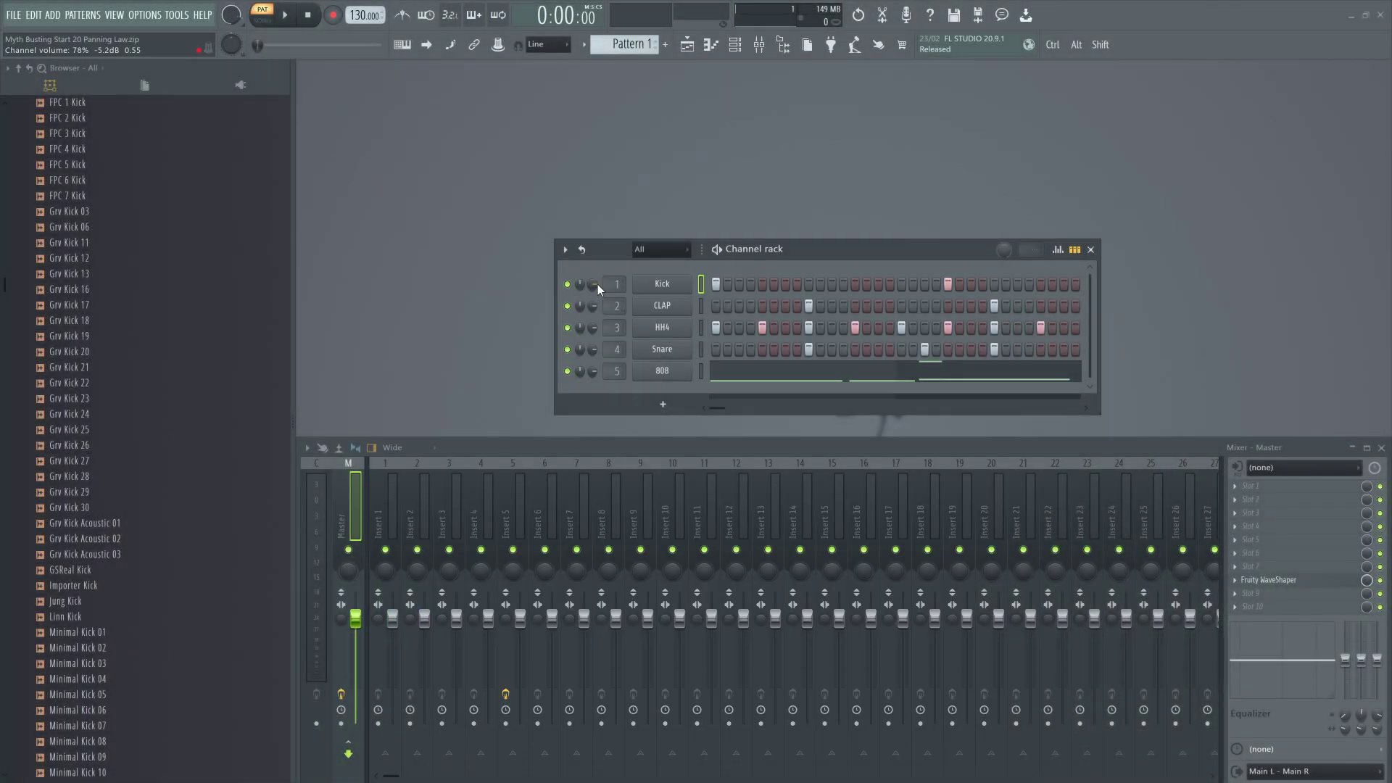
Type in -2.2 dB as the Kick channel's volume.
{"action": "right_click", "coordinate": [596, 285]}
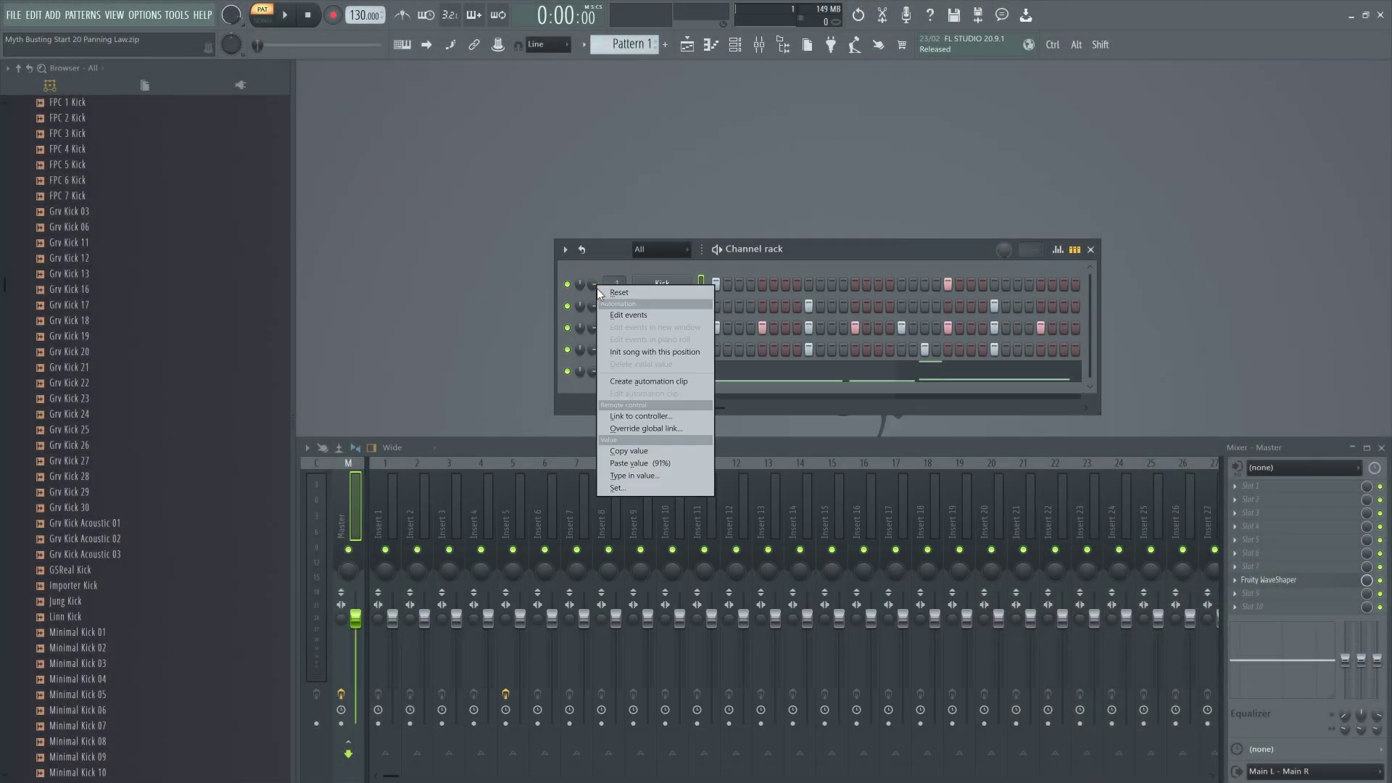
{"action": "left_click", "coordinate": [638, 473]}
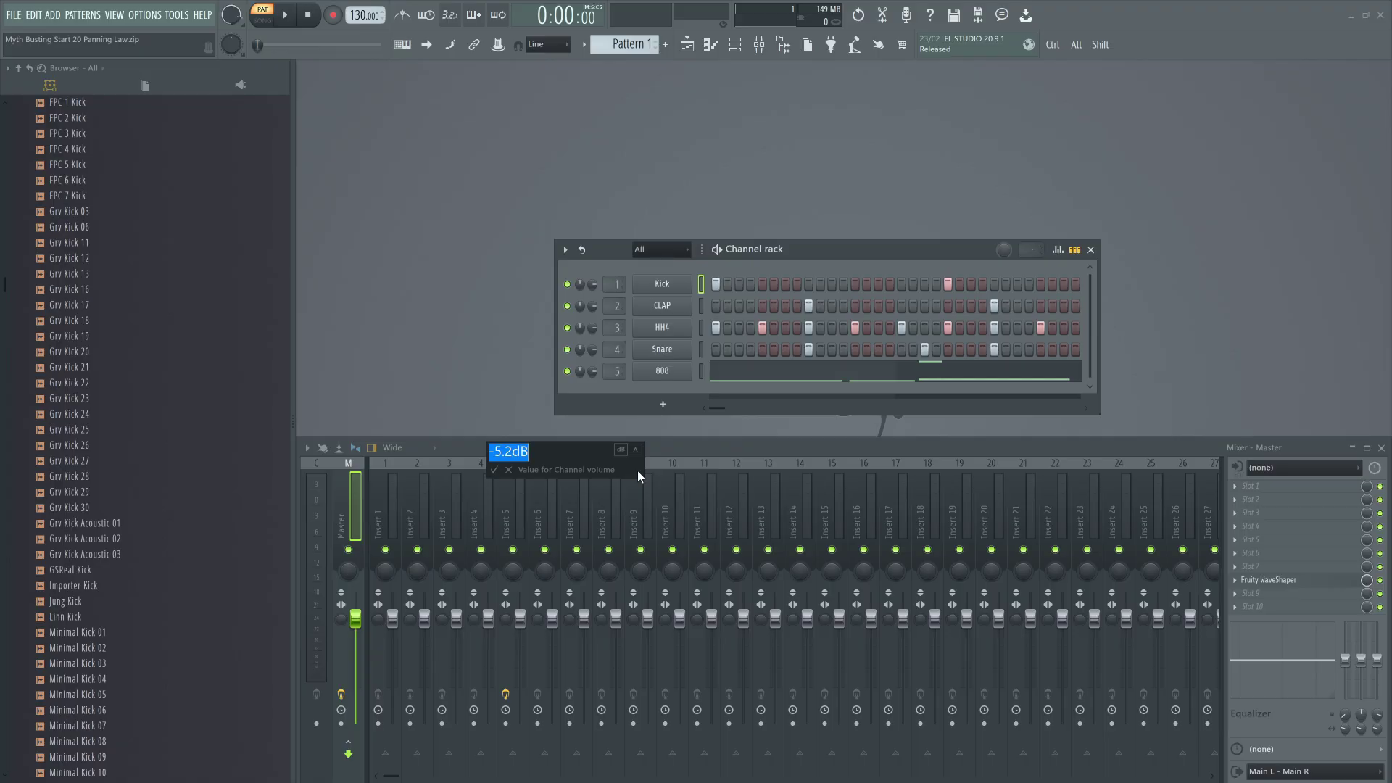
{"action": "type", "text": "-2.2"}
{"action": "key", "text": "Return"}
Paste the -2.2 dB value onto the CLAP, HH4, Snare and 808 channel knobs.
{"action": "right_click", "coordinate": [593, 283]}
{"action": "key", "text": "Escape"}
{"action": "right_click", "coordinate": [594, 308]}
{"action": "left_click", "coordinate": [630, 490]}
{"action": "right_click", "coordinate": [593, 328]}
{"action": "left_click", "coordinate": [637, 509]}
{"action": "right_click", "coordinate": [594, 349]}
{"action": "left_click", "coordinate": [631, 530]}
{"action": "right_click", "coordinate": [593, 372]}
{"action": "left_click", "coordinate": [629, 551]}
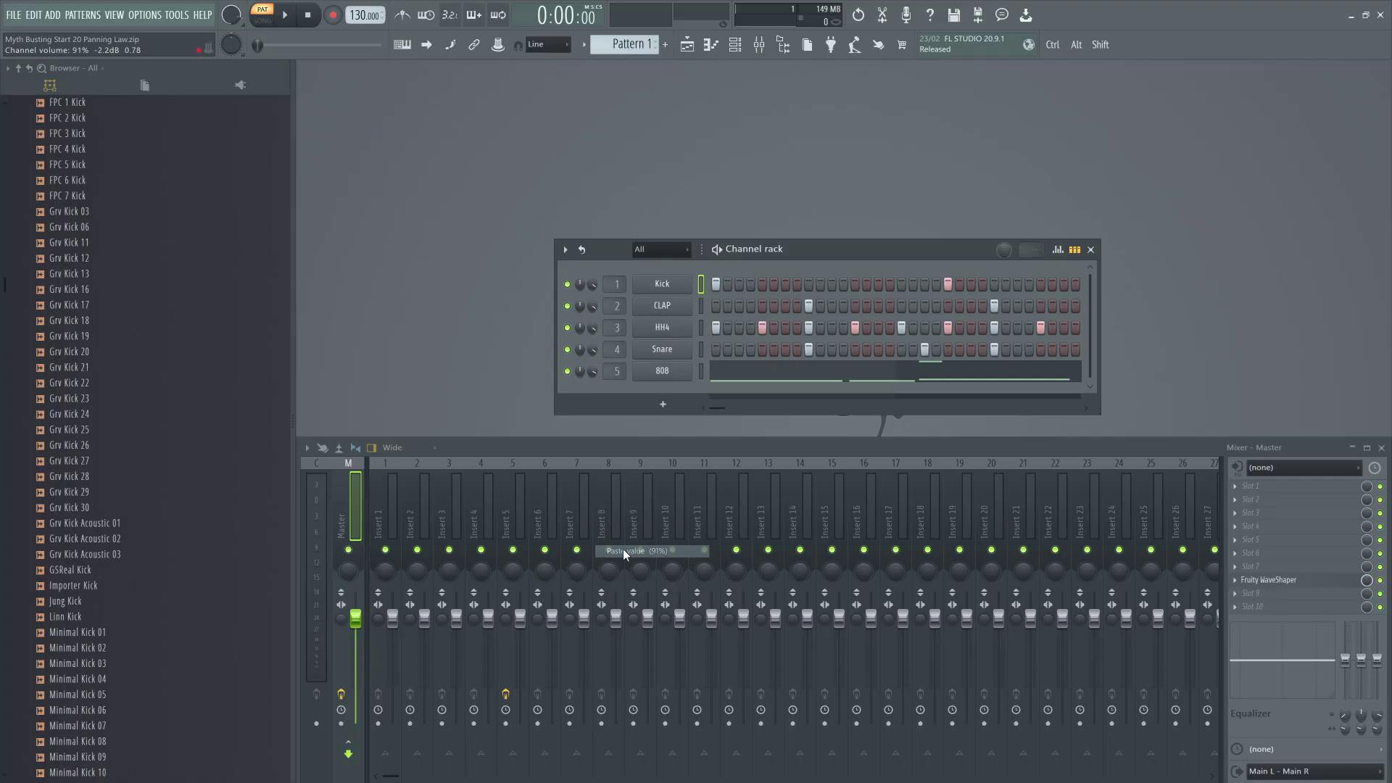
{"action": "left_click", "coordinate": [13, 14]}
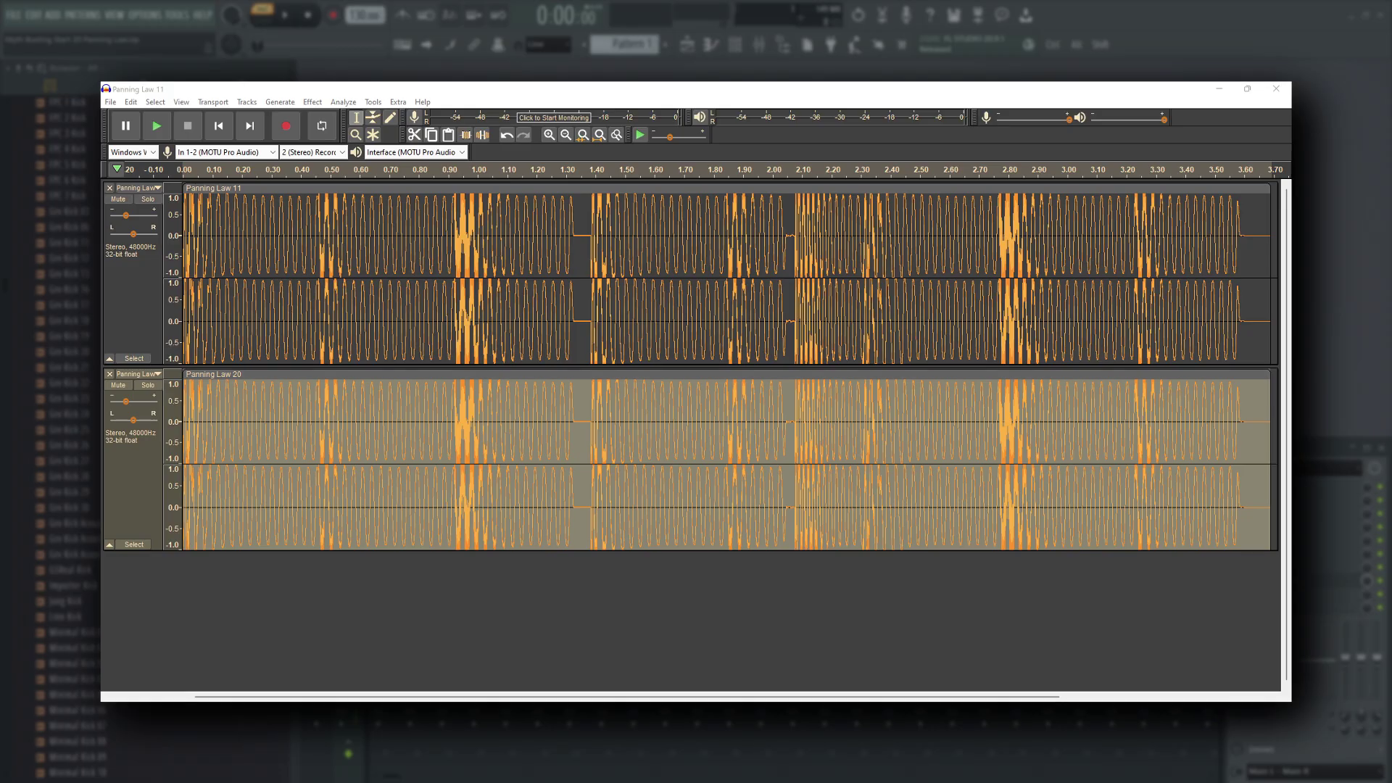
{"action": "left_click", "coordinate": [157, 127]}
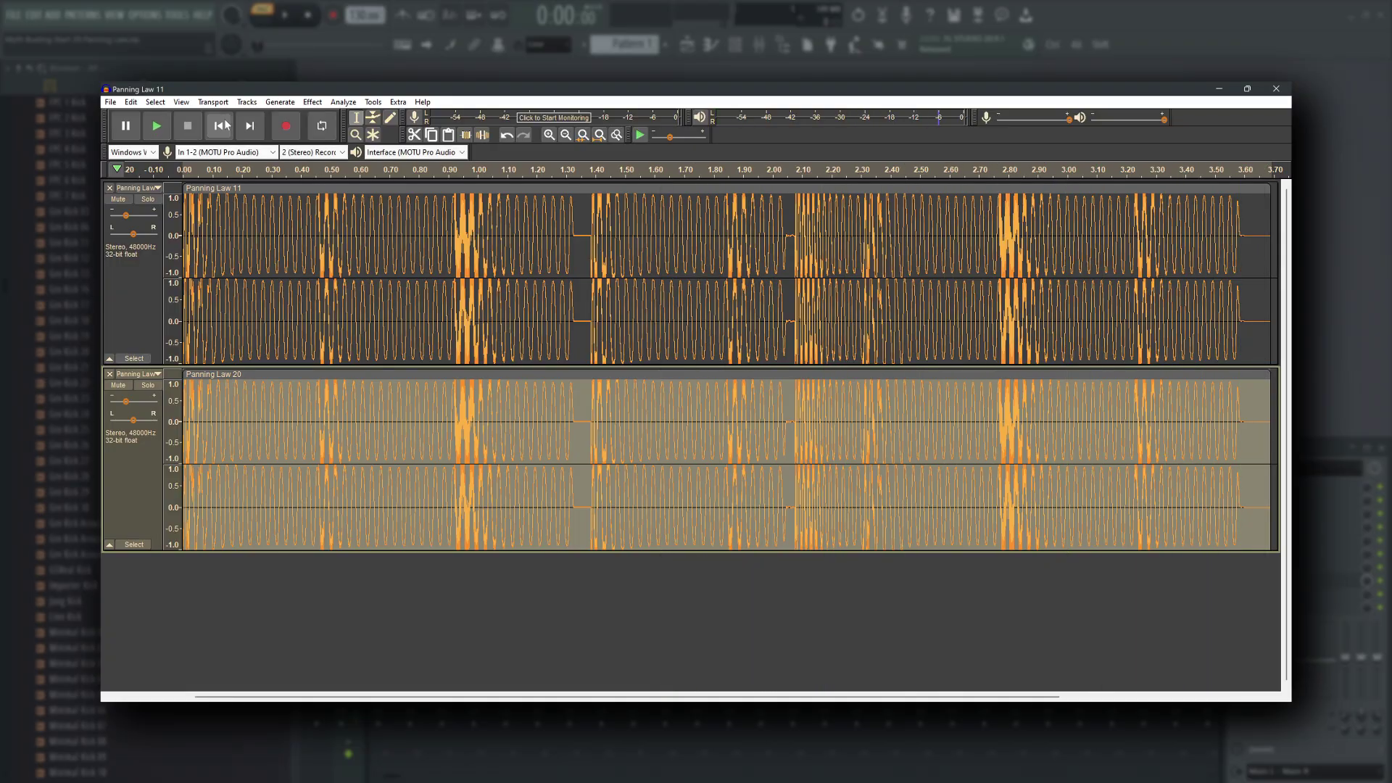
{"action": "left_click", "coordinate": [313, 101]}
{"action": "left_click", "coordinate": [372, 332]}
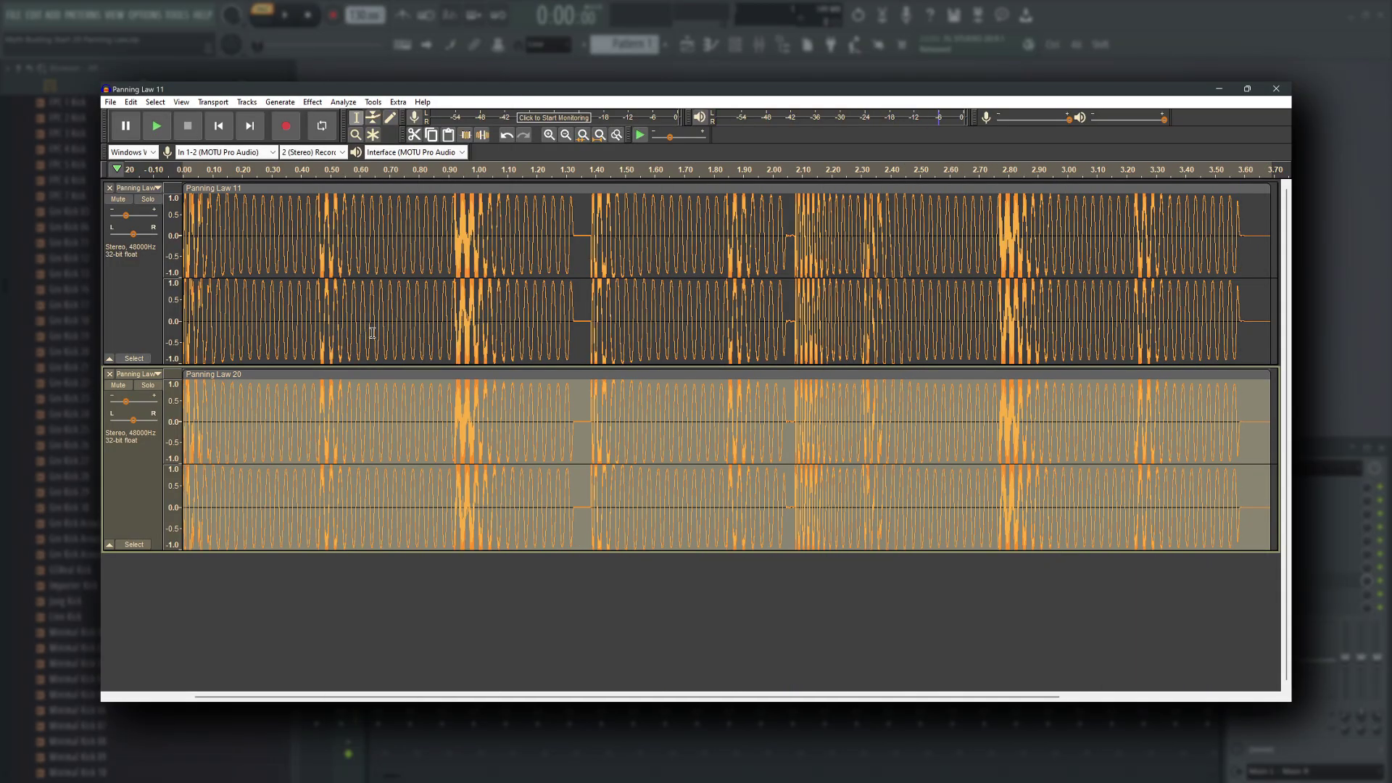
{"action": "left_click", "coordinate": [156, 126]}
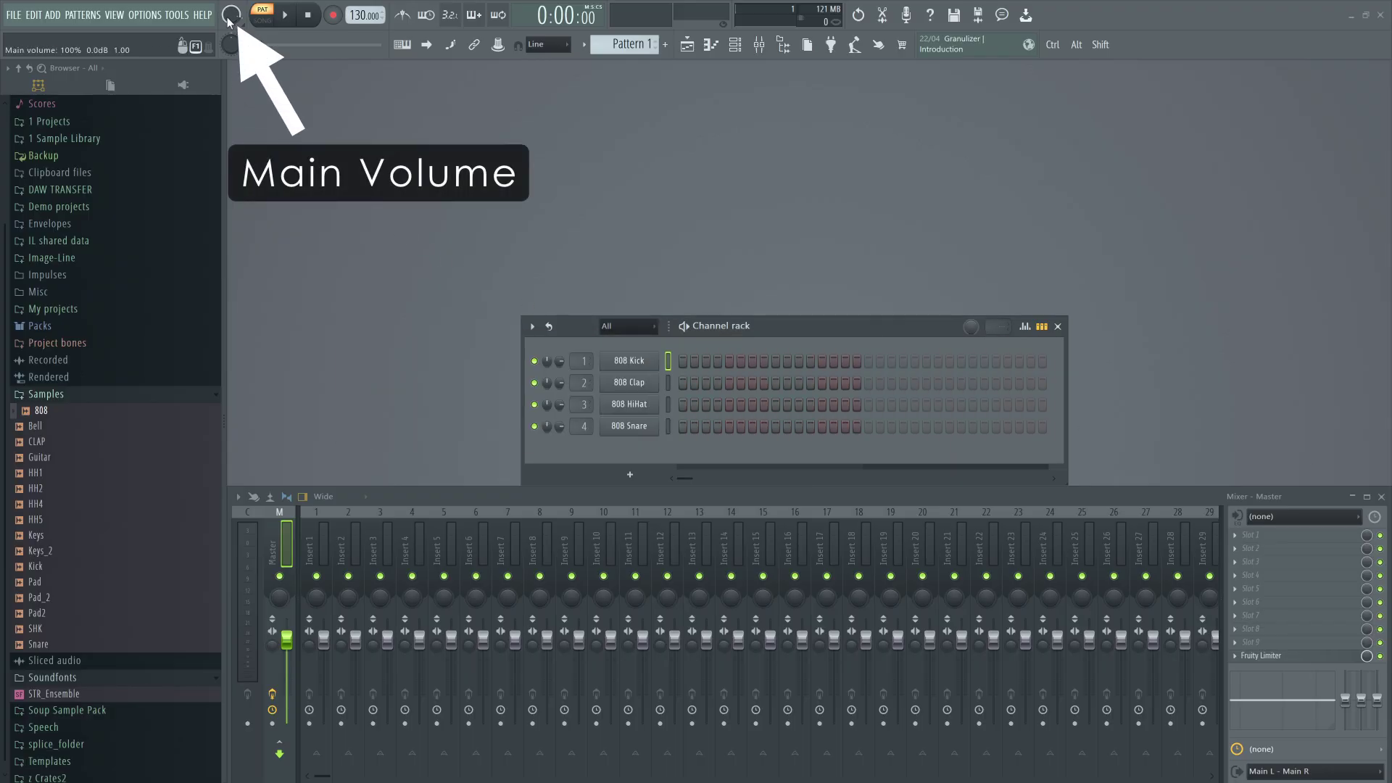
Create a Main Volume automation clip, drag its end point to the bottom, and play the project.
{"action": "scroll", "coordinate": [232, 14], "scroll_direction": "down", "scroll_amount": 3}
{"action": "scroll", "coordinate": [232, 14], "scroll_direction": "up", "scroll_amount": 2}
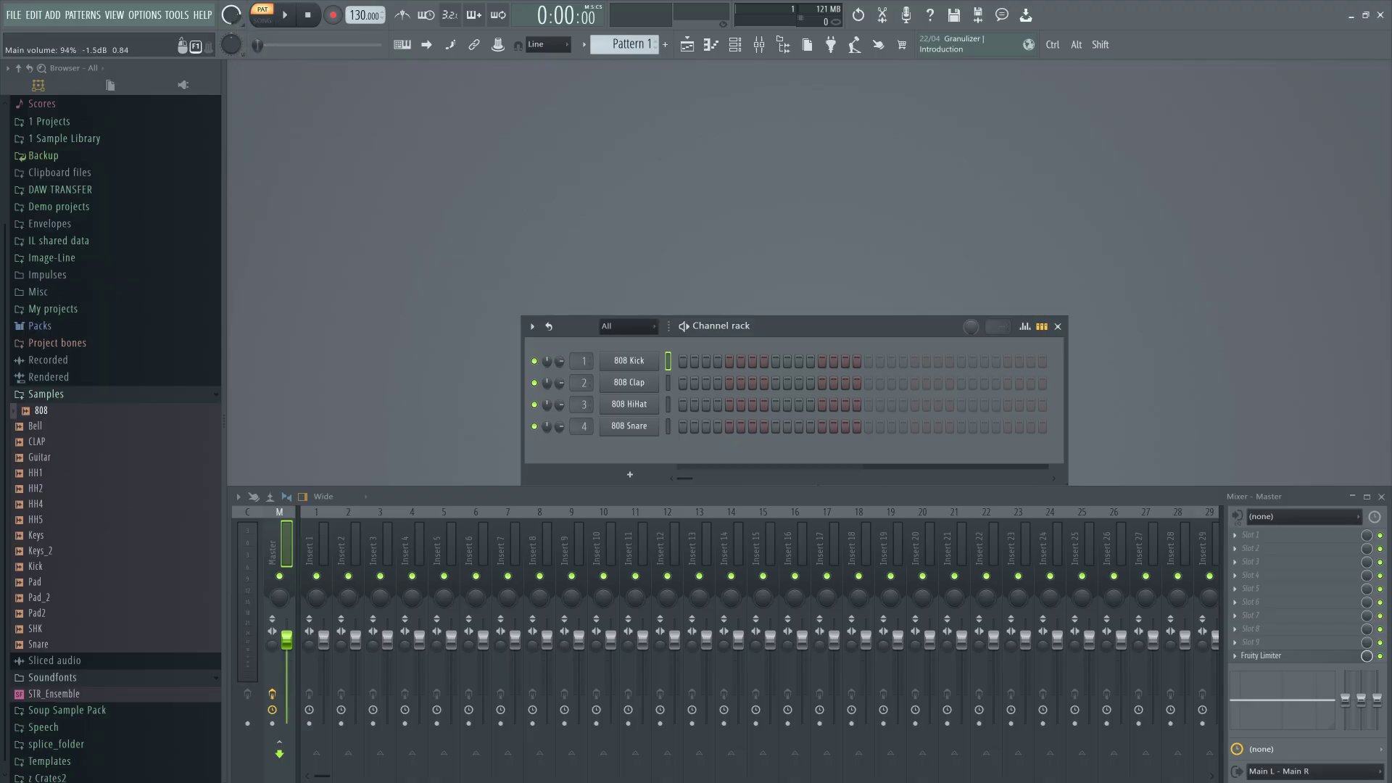
{"action": "right_click", "coordinate": [251, 23]}
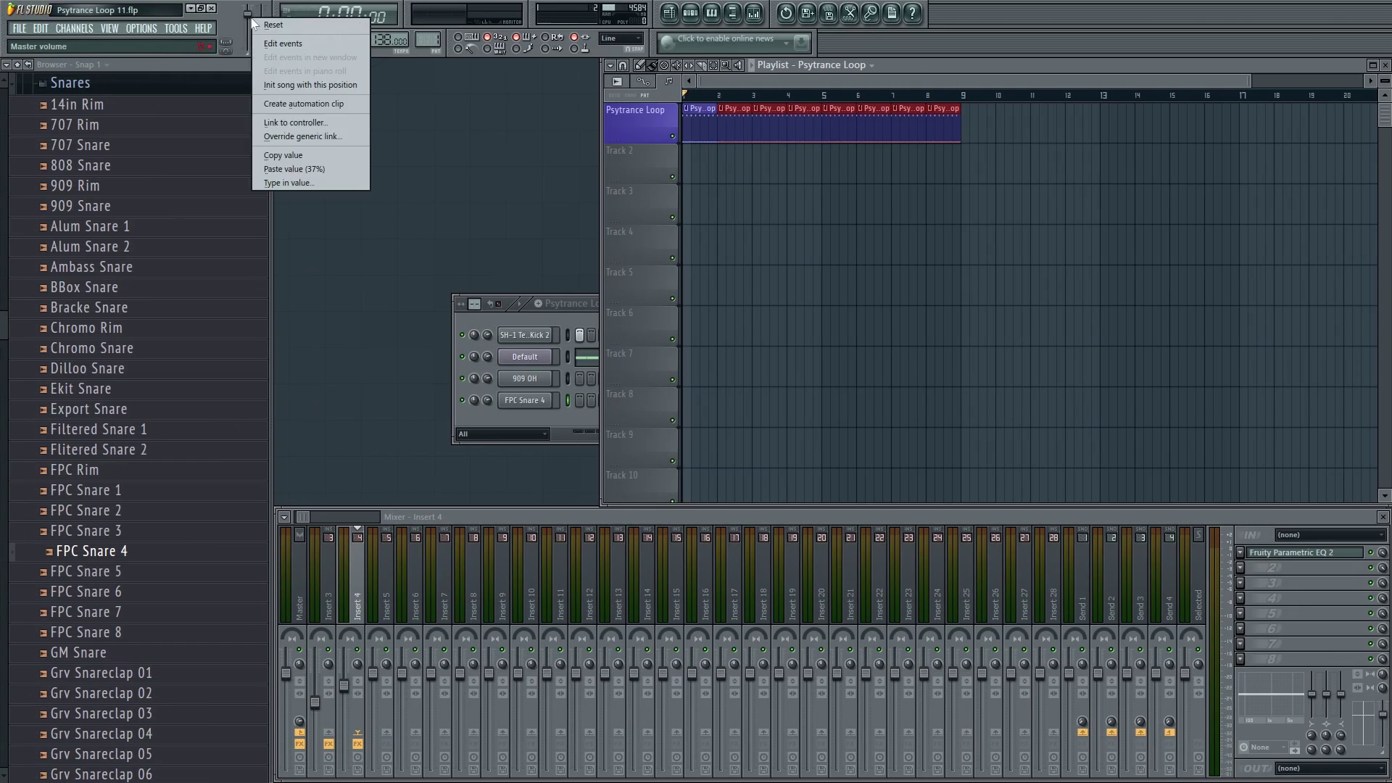
{"action": "left_click", "coordinate": [303, 104]}
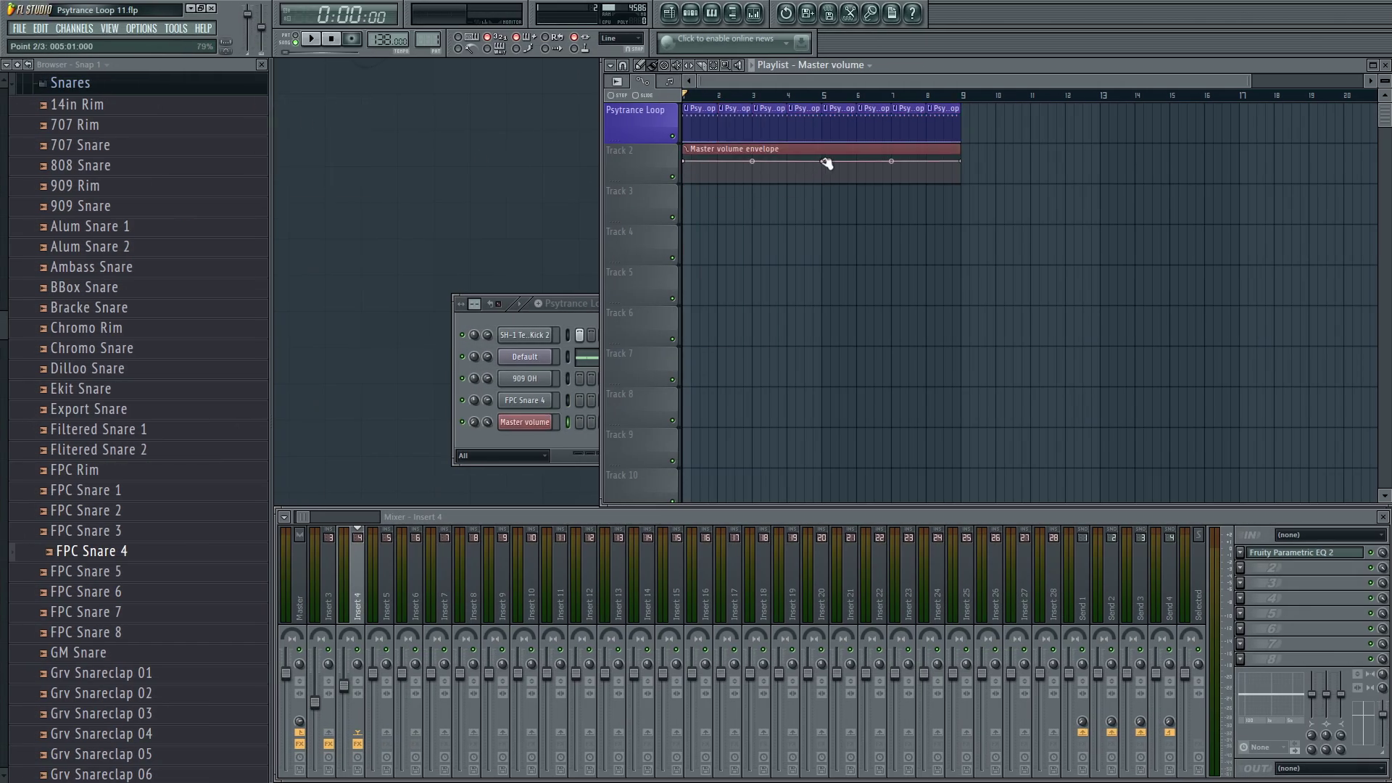
{"action": "left_click_drag", "start_coordinate": [961, 161], "coordinate": [951, 217]}
{"action": "key", "text": "space"}
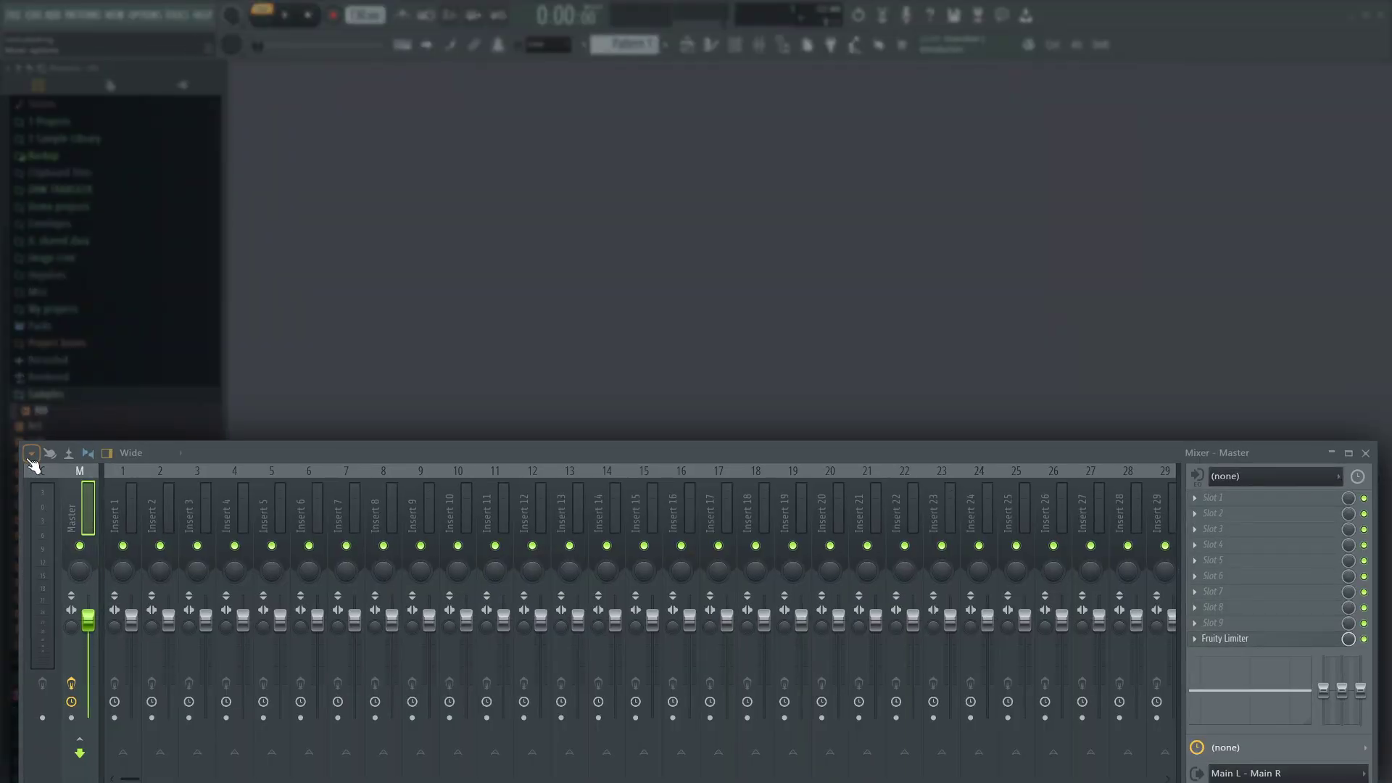
Bring up the mixer options menu to reach the 808 Kick channel's sample settings.
{"action": "left_click", "coordinate": [31, 454]}
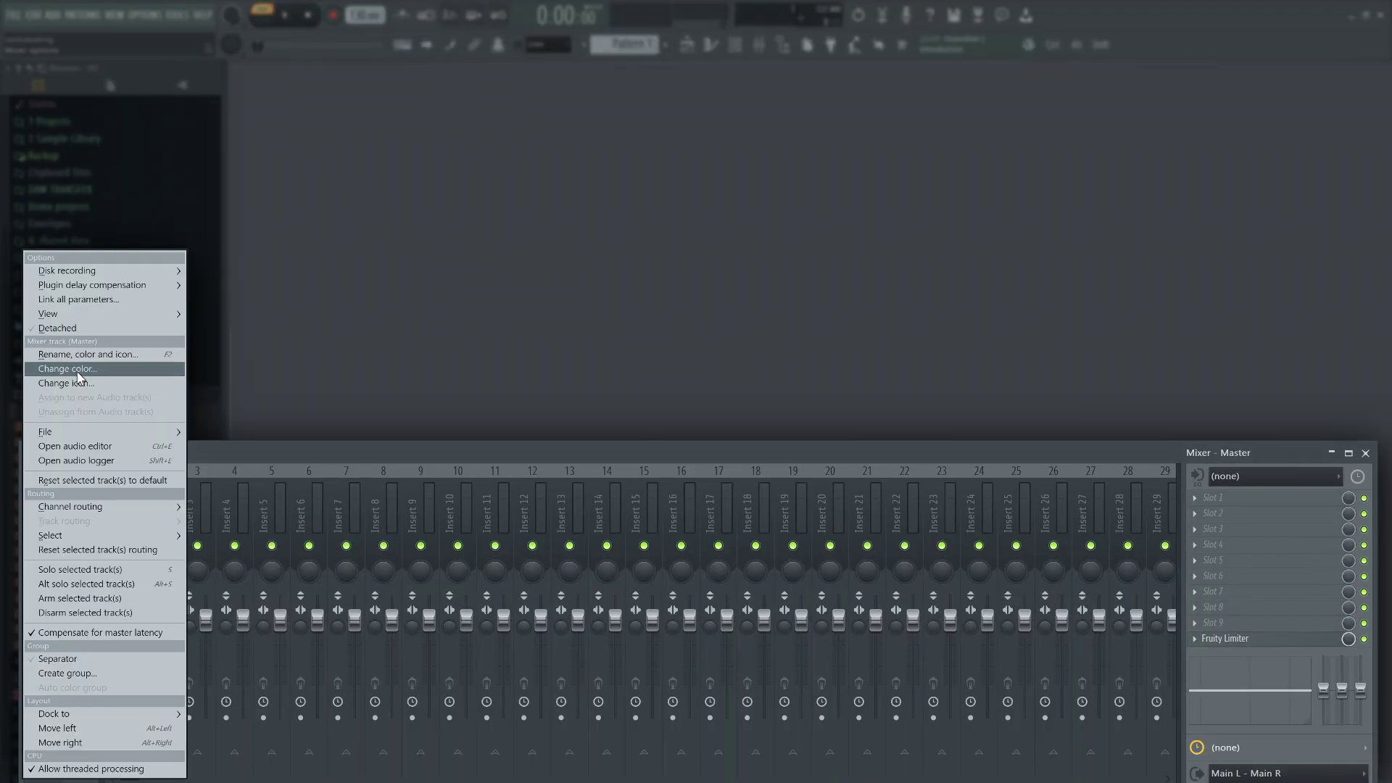
{"action": "mouse_move", "coordinate": [111, 285]}
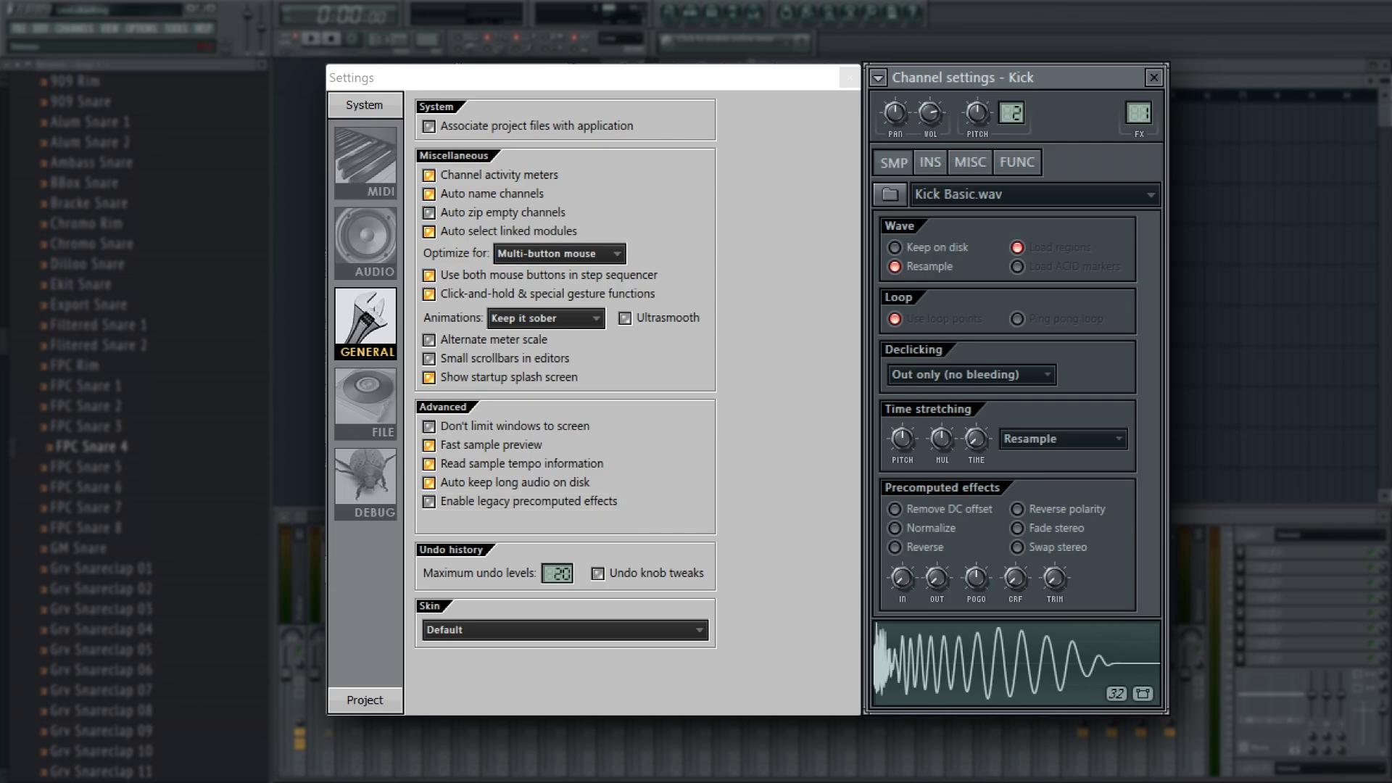
Turn on Enable legacy precomputed effects, dismiss the warning, and adjust the Kick's FX1 legacy knob.
{"action": "left_click", "coordinate": [433, 502]}
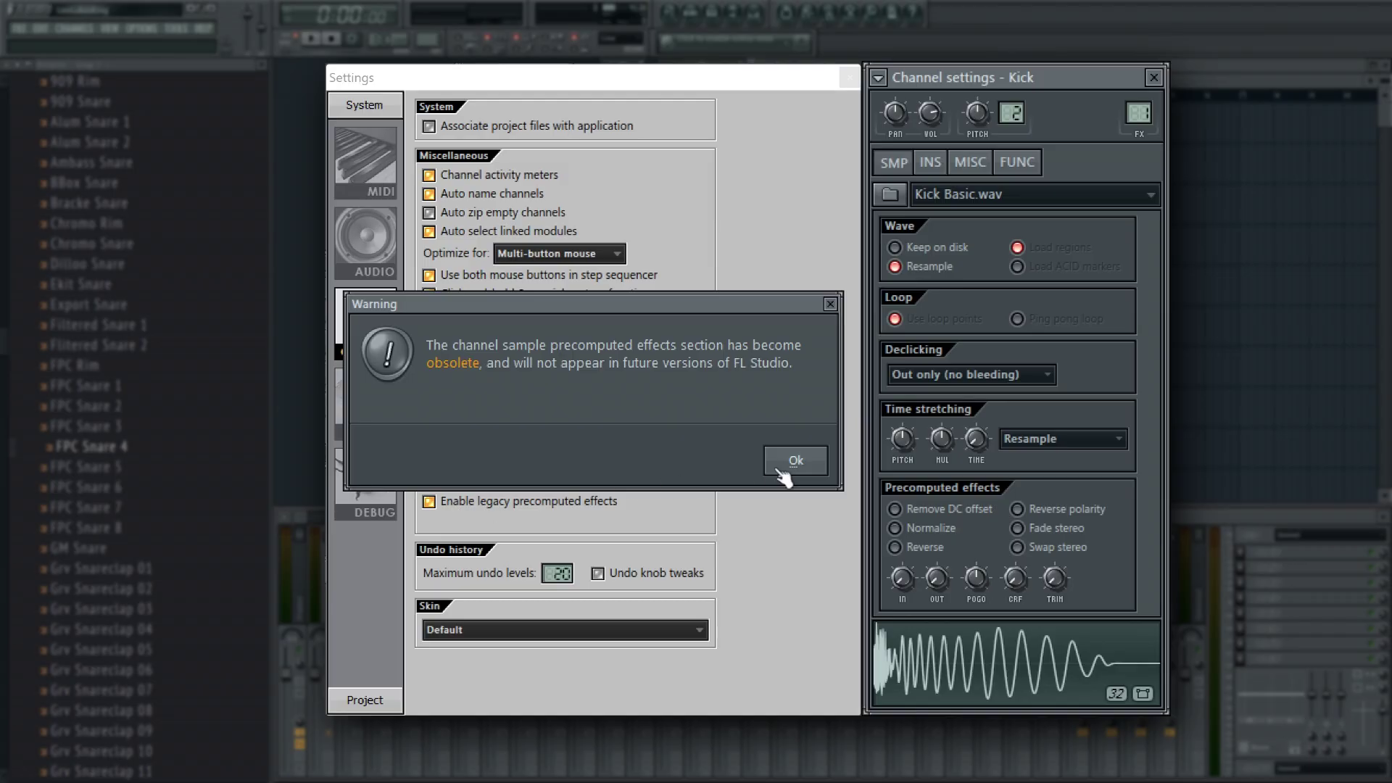
{"action": "left_click", "coordinate": [796, 461]}
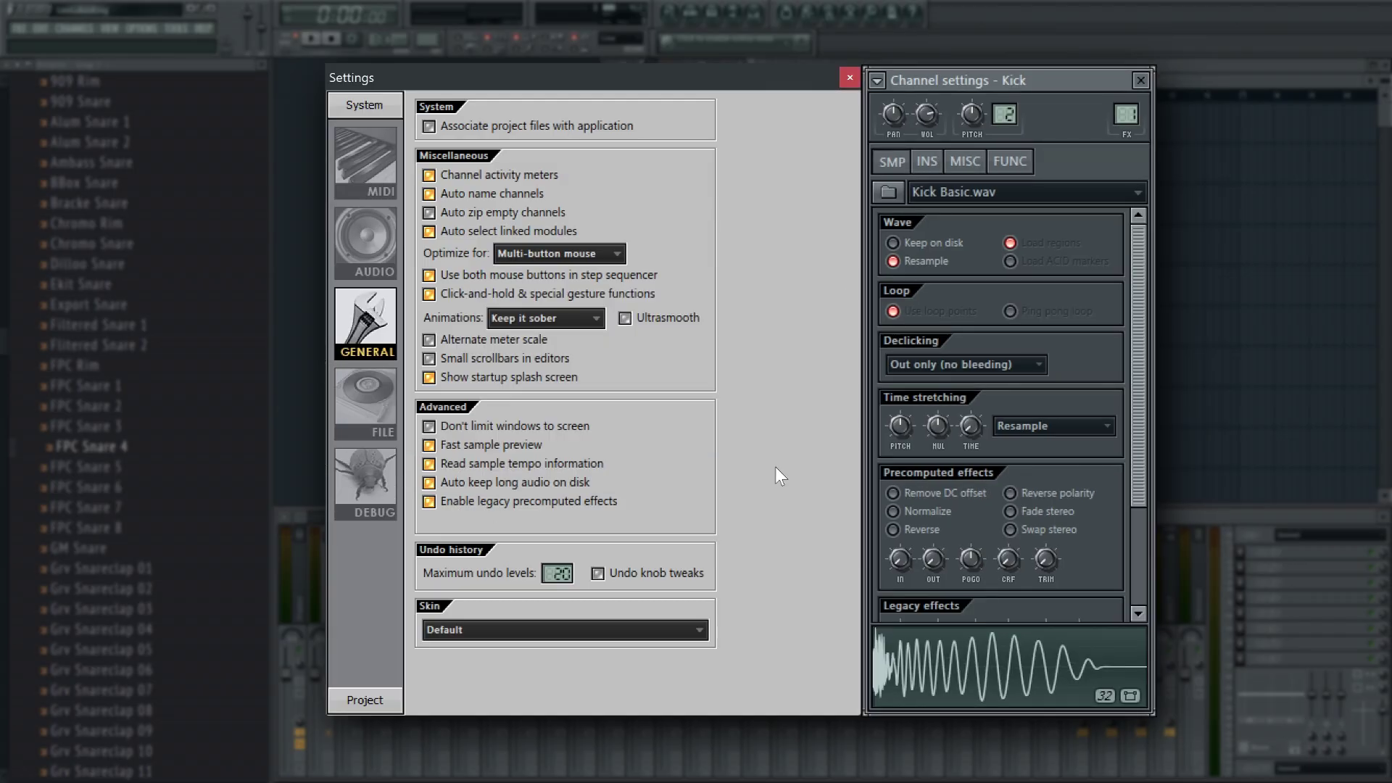
{"action": "left_click_drag", "start_coordinate": [1141, 380], "coordinate": [1137, 488]}
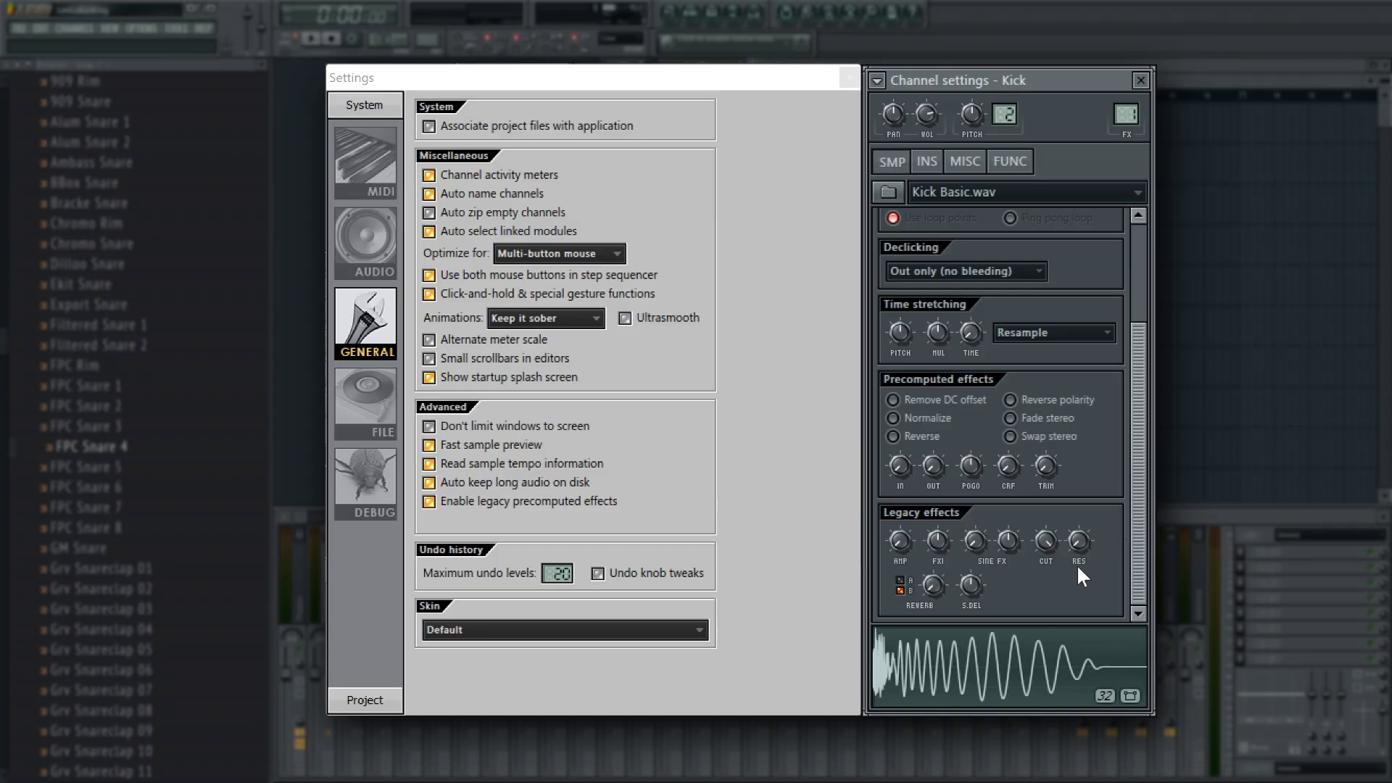
{"action": "left_click_drag", "start_coordinate": [937, 543], "coordinate": [936, 535]}
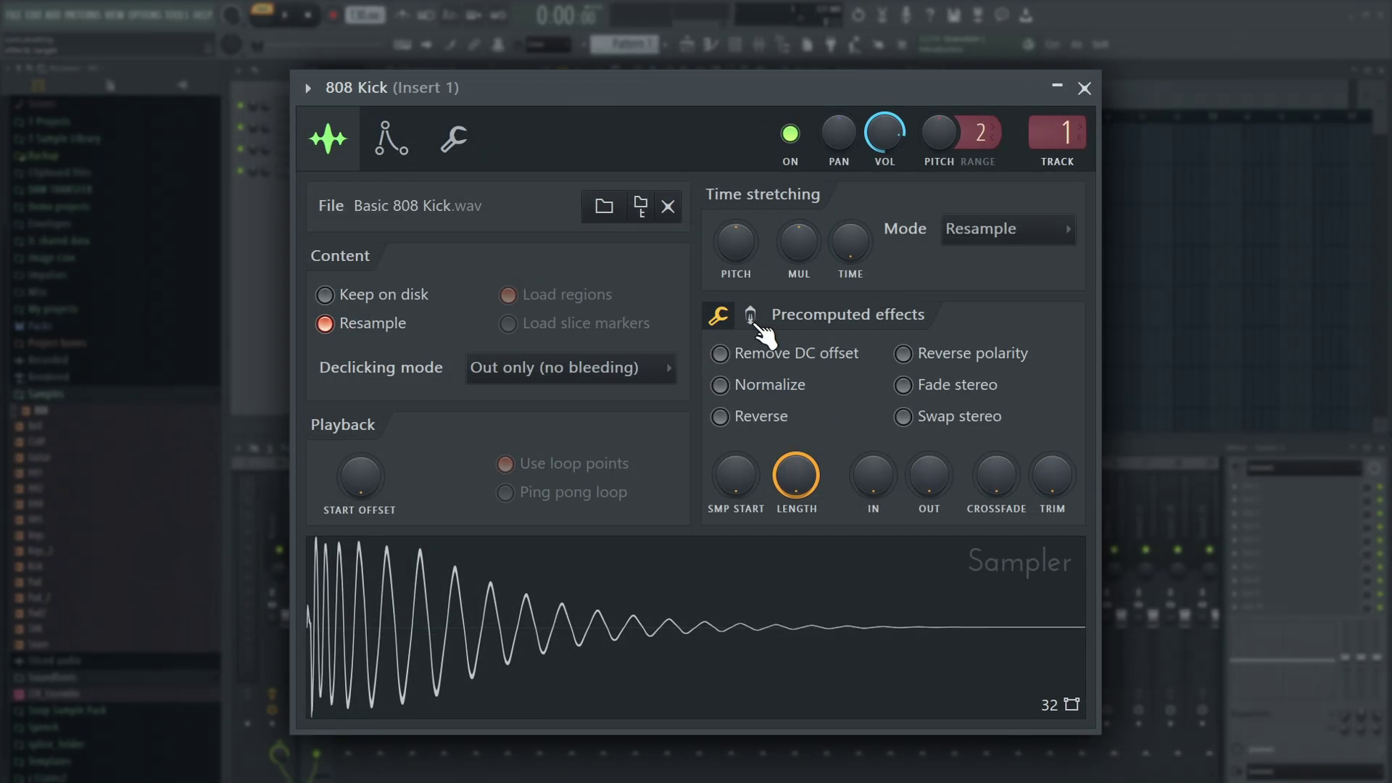
Lower the 808 Kick's legacy CUT knob, then shift its sample start point.
{"action": "left_click", "coordinate": [750, 314]}
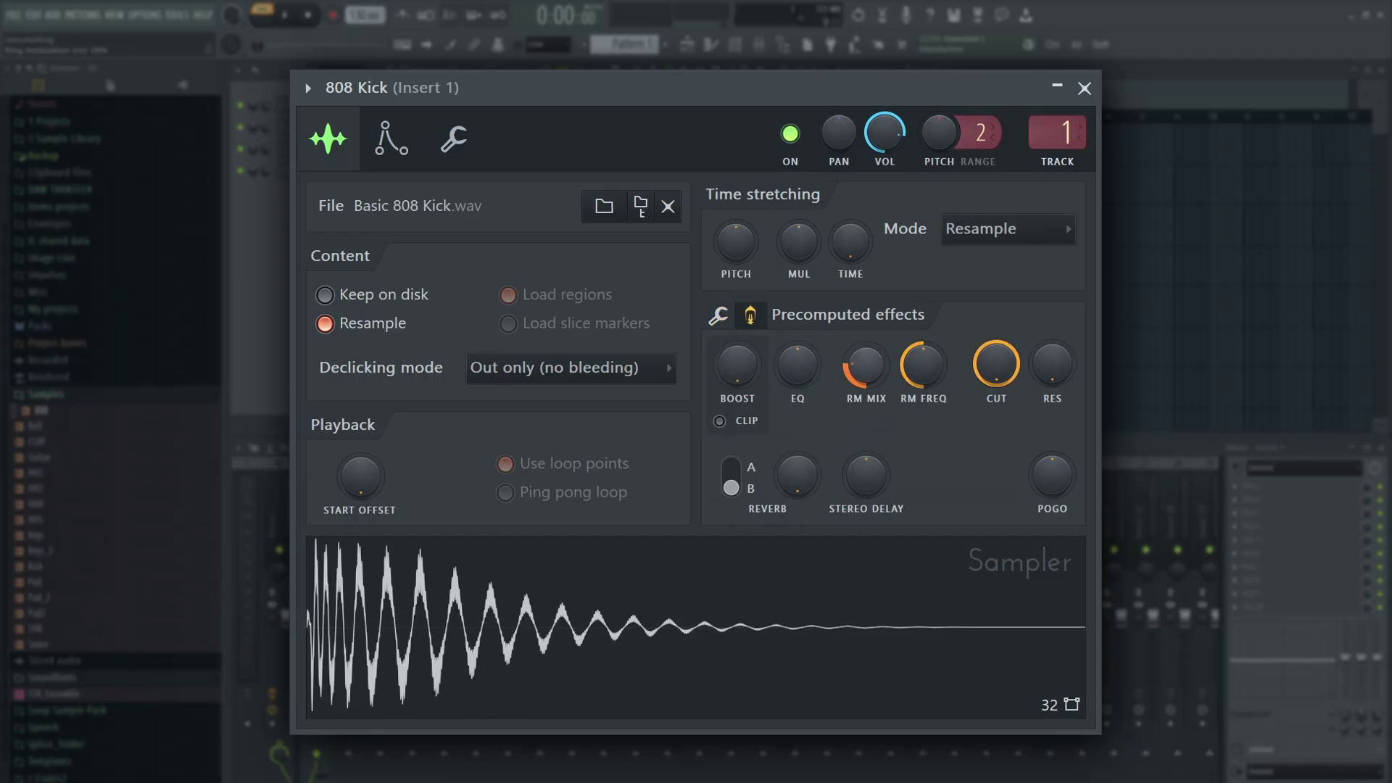
{"action": "left_click_drag", "start_coordinate": [996, 364], "coordinate": [996, 370]}
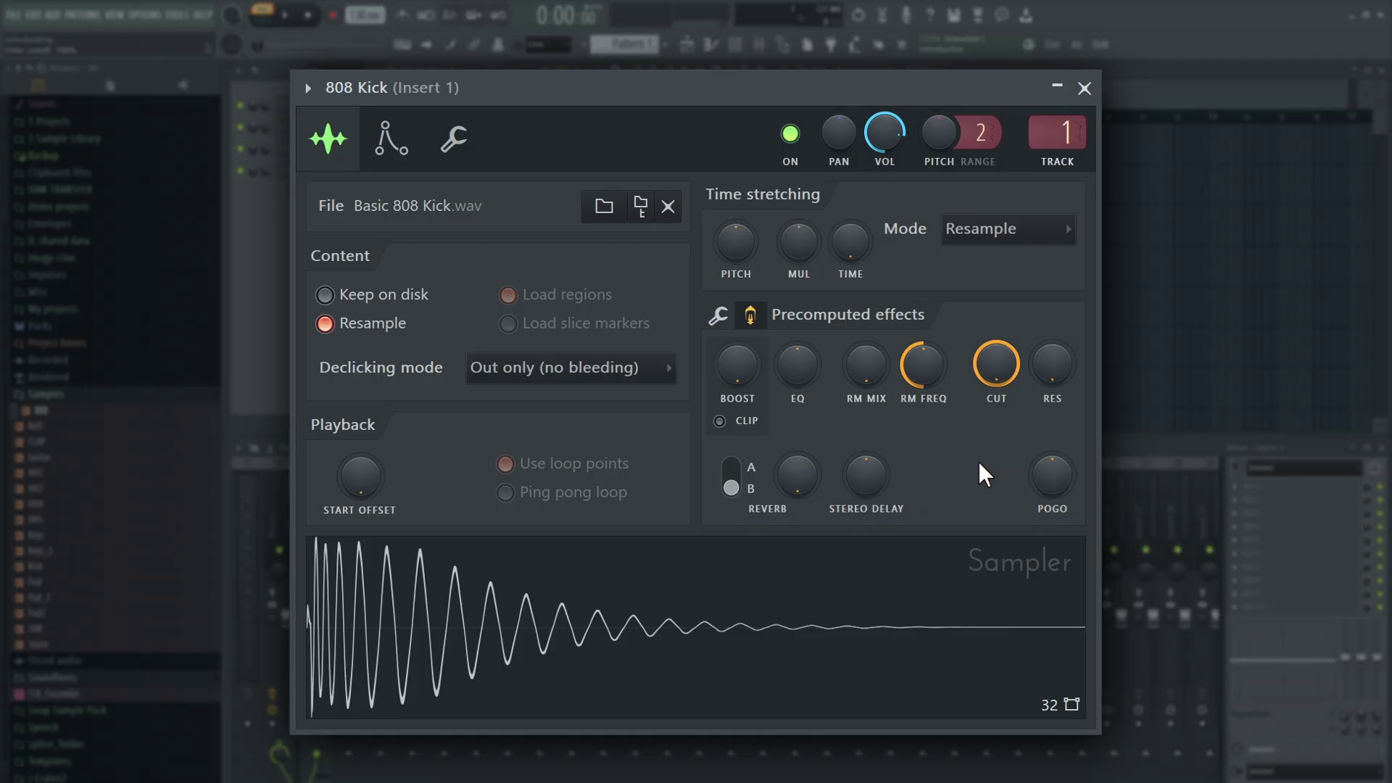
{"action": "left_click", "coordinate": [720, 317]}
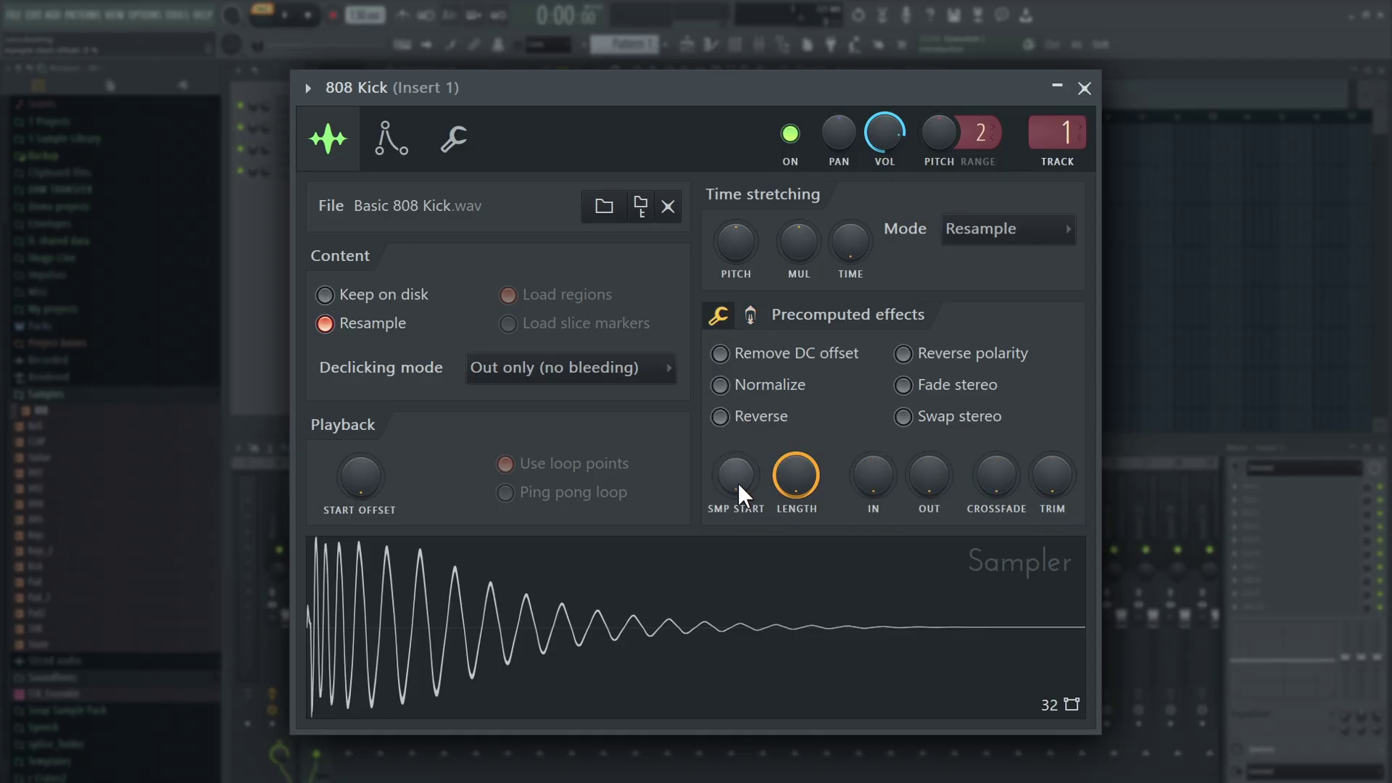
{"action": "left_click_drag", "start_coordinate": [741, 496], "coordinate": [796, 482]}
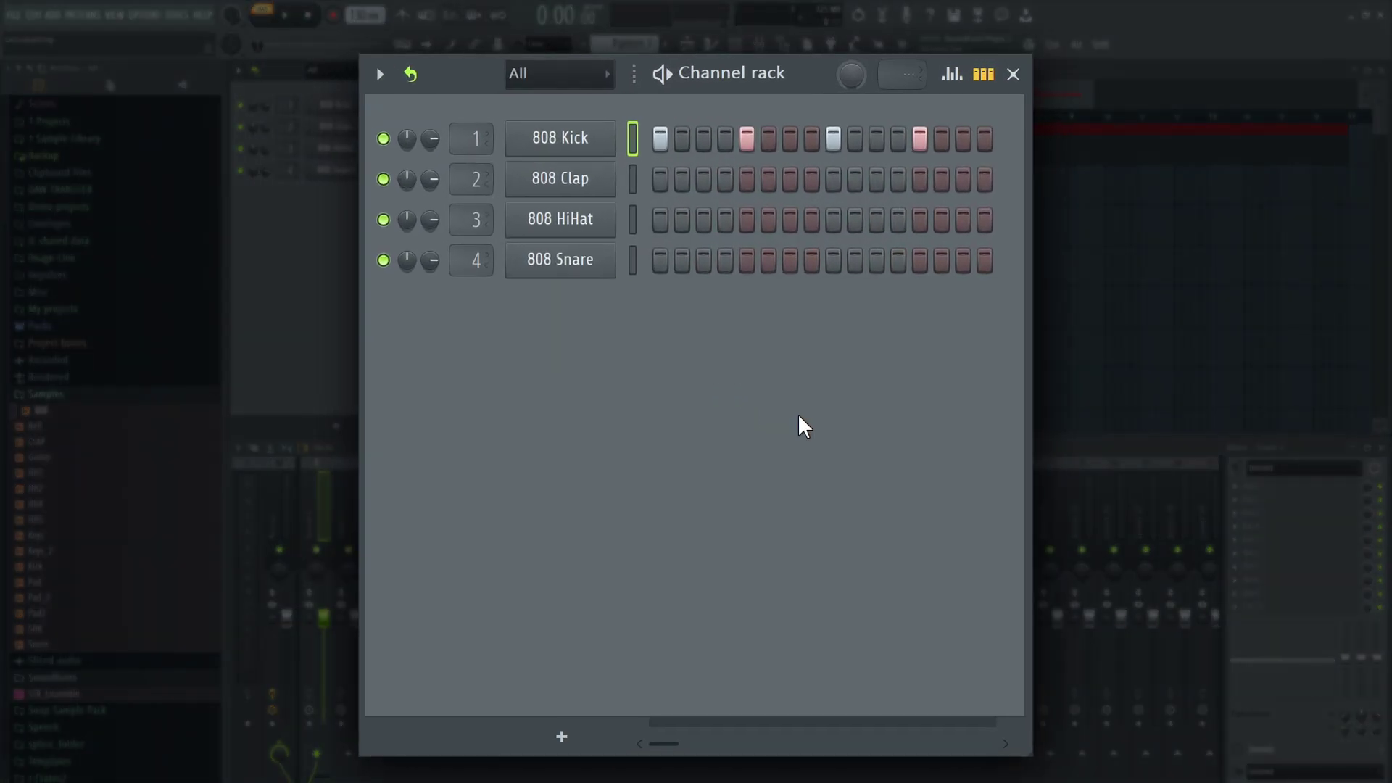
Even out the kick's step velocities in the graph editor, reviewing release, fine pitch, shift and pitch.
{"action": "left_click", "coordinate": [953, 75]}
{"action": "mouse_move", "coordinate": [747, 261]}
{"action": "left_mouse_down"}
{"action": "mouse_move", "coordinate": [747, 285]}
{"action": "mouse_move", "coordinate": [843, 231]}
{"action": "mouse_move", "coordinate": [901, 249]}
{"action": "mouse_move", "coordinate": [920, 236]}
{"action": "left_mouse_up"}
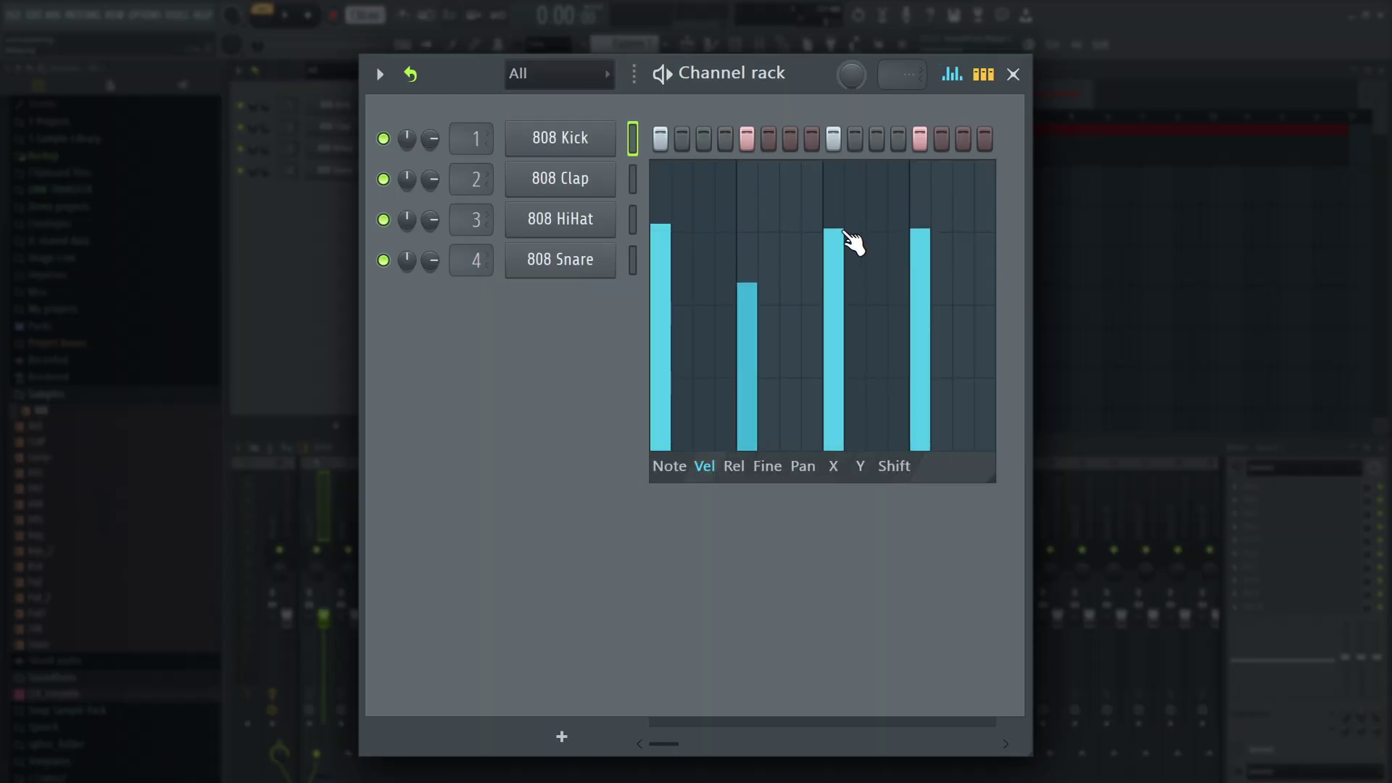
{"action": "left_click", "coordinate": [671, 468]}
{"action": "left_click", "coordinate": [704, 468]}
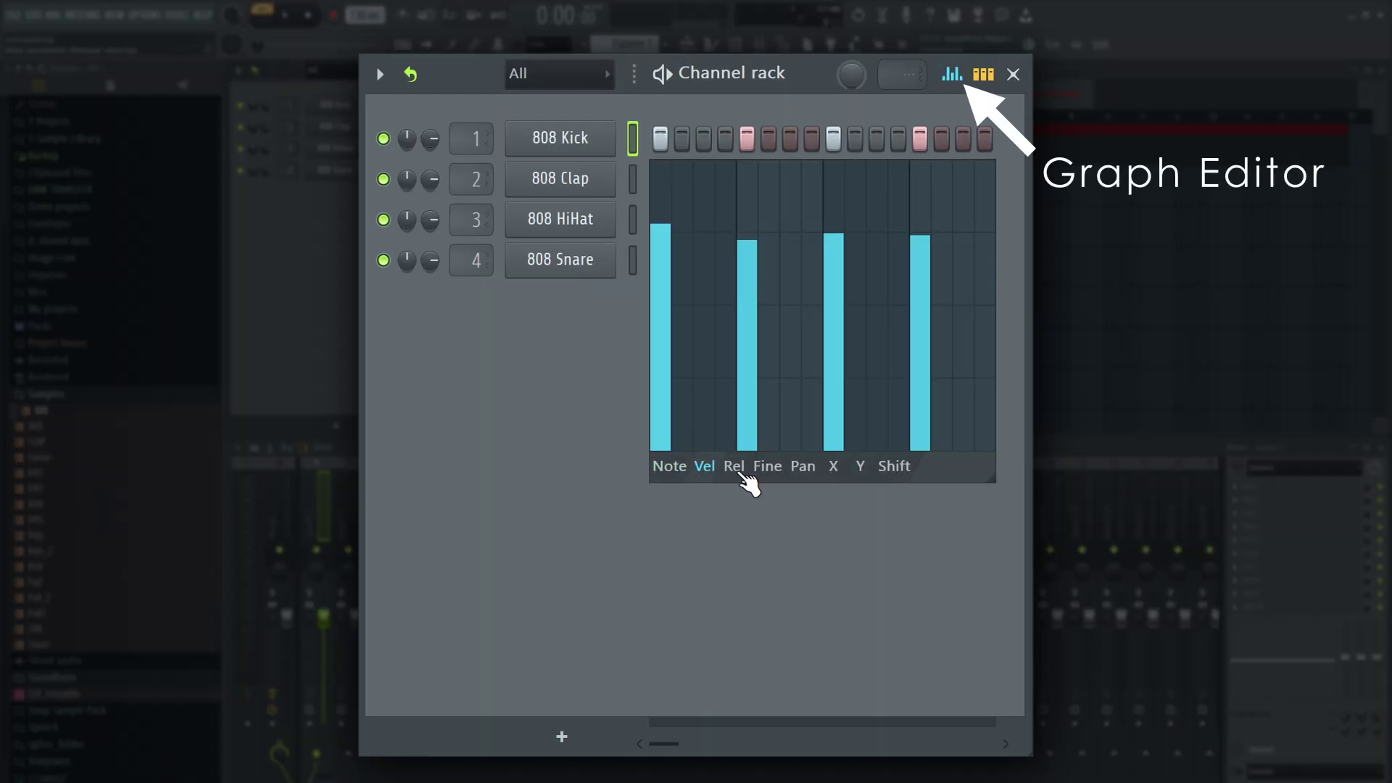
{"action": "left_click", "coordinate": [734, 468]}
{"action": "left_click", "coordinate": [767, 467]}
{"action": "left_click", "coordinate": [894, 468]}
{"action": "left_click", "coordinate": [684, 470]}
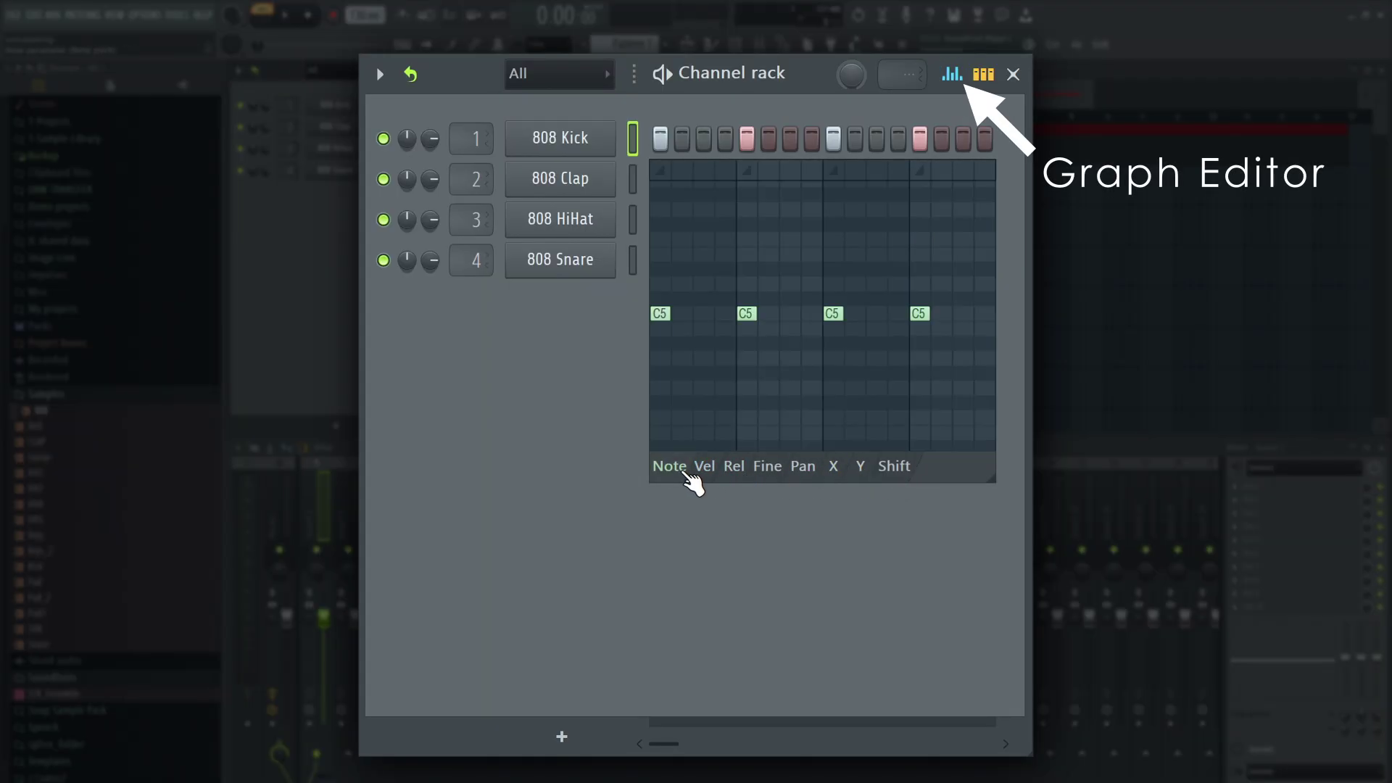
Extend Pattern 1 to bar 17 and turn on step sequencer looping.
{"action": "left_click", "coordinate": [953, 74]}
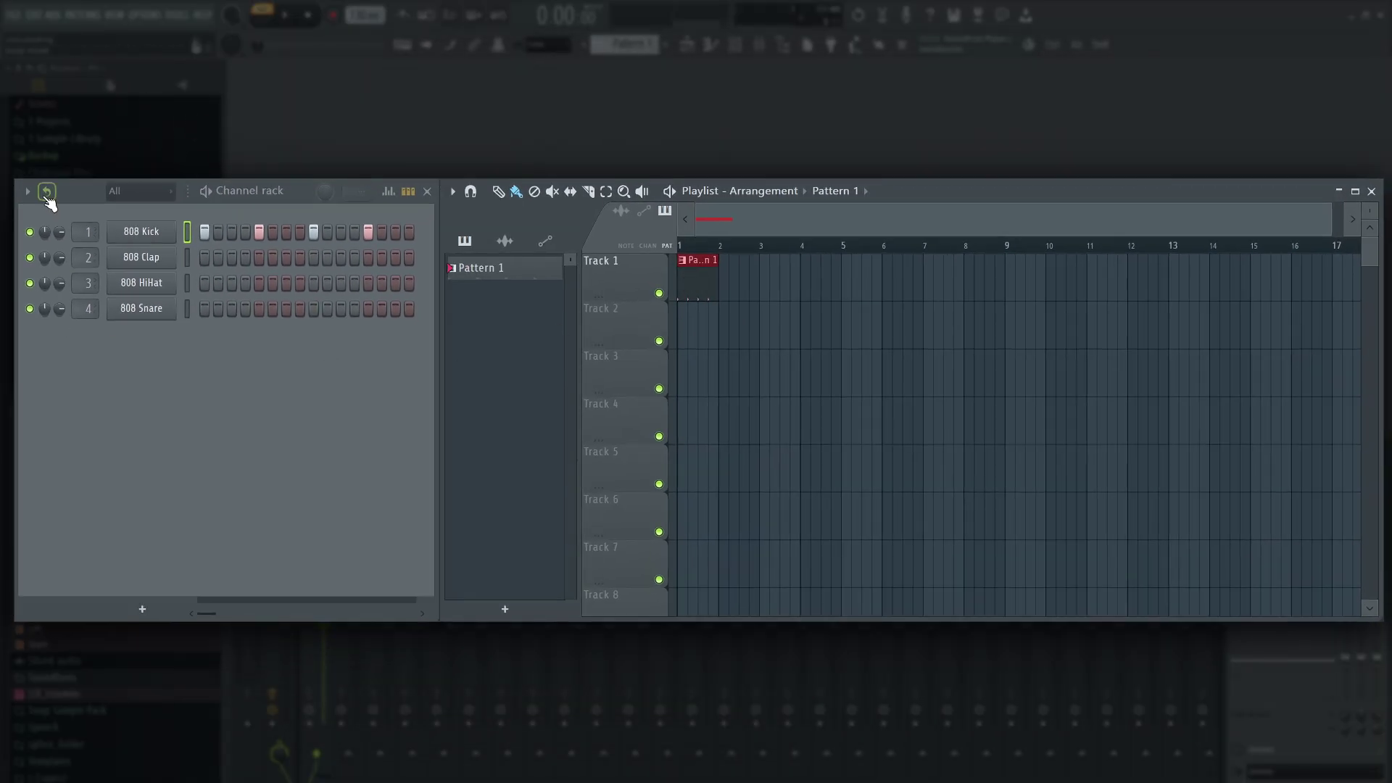
{"action": "left_click_drag", "start_coordinate": [718, 289], "coordinate": [1333, 289]}
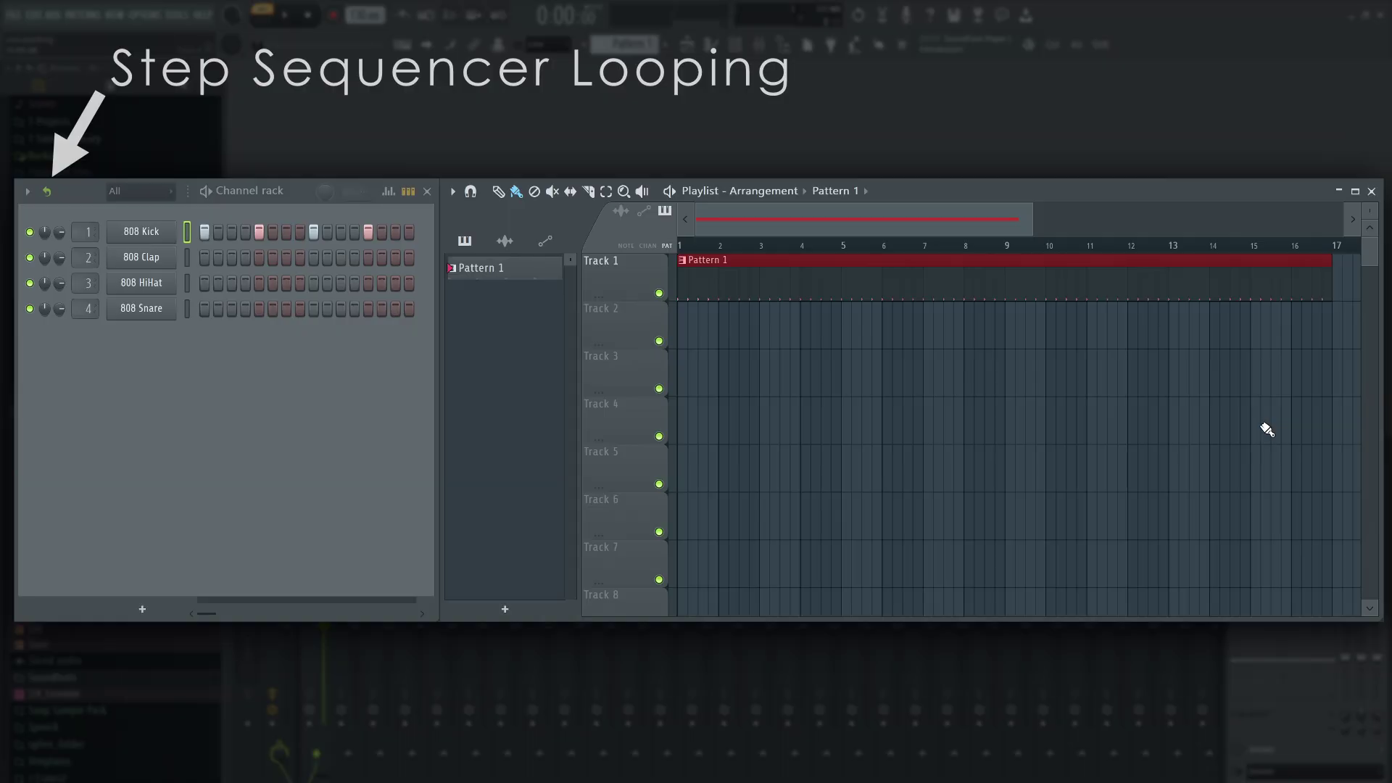
{"action": "left_click", "coordinate": [55, 194]}
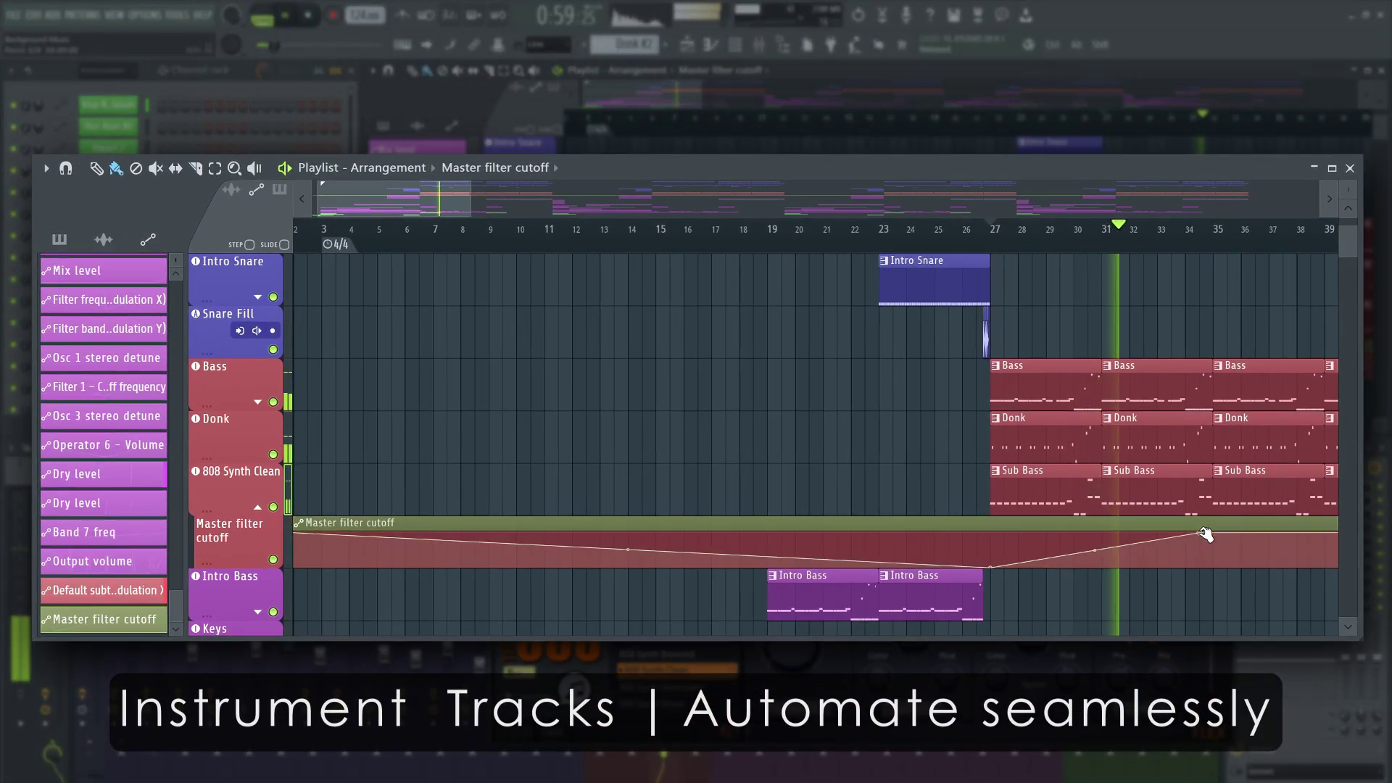
Add a sharp drop to the Master filter cutoff automation and adjust its lower points.
{"action": "left_click", "coordinate": [1249, 566]}
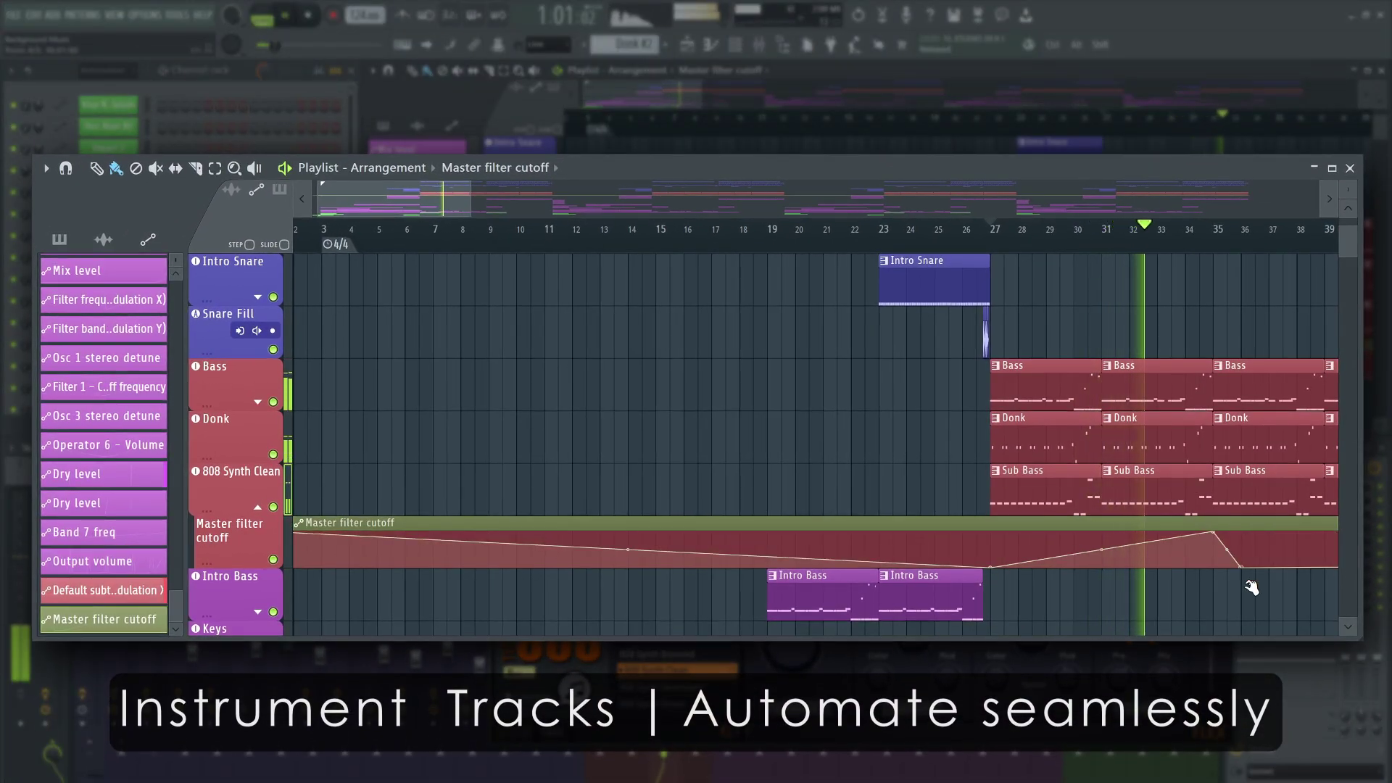
{"action": "left_click", "coordinate": [1270, 567]}
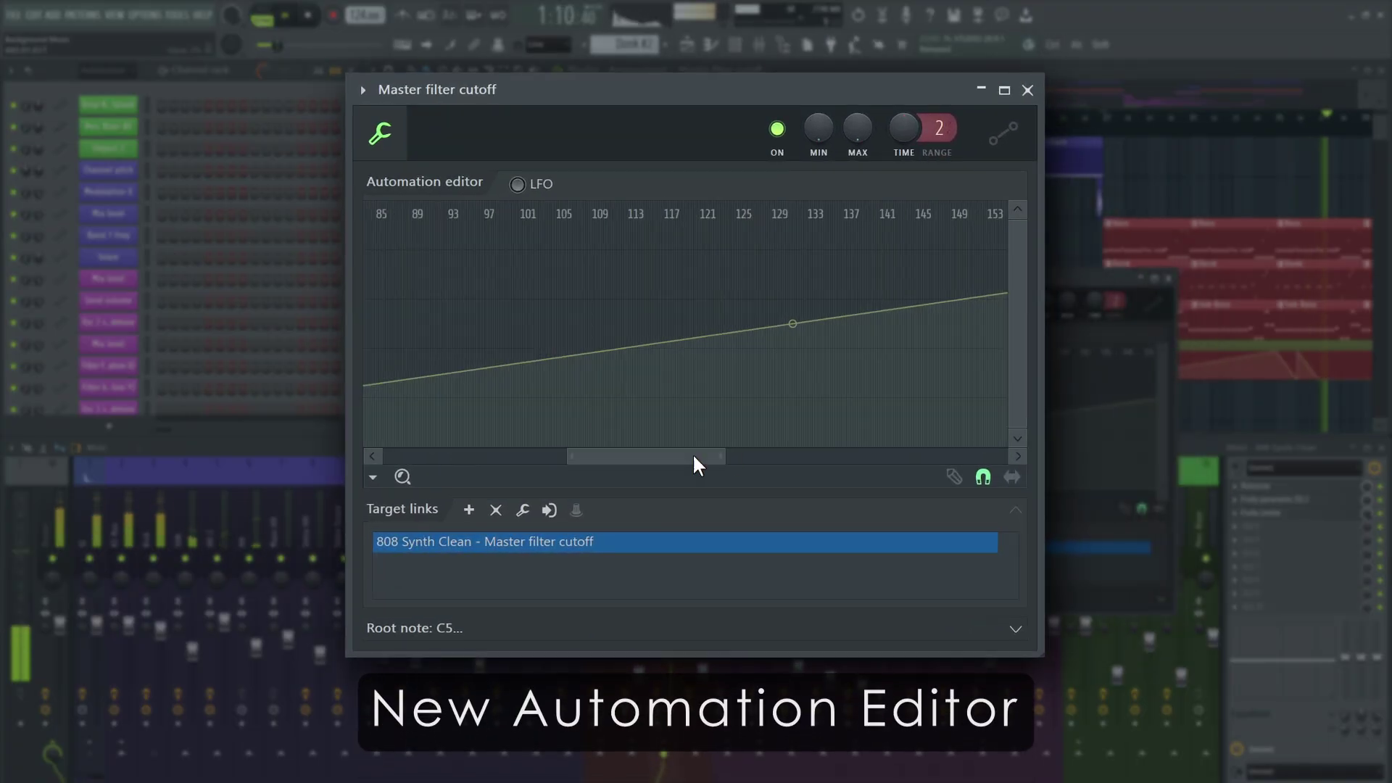
{"action": "left_click_drag", "start_coordinate": [694, 457], "coordinate": [563, 457]}
{"action": "left_click_drag", "start_coordinate": [609, 377], "coordinate": [481, 444]}
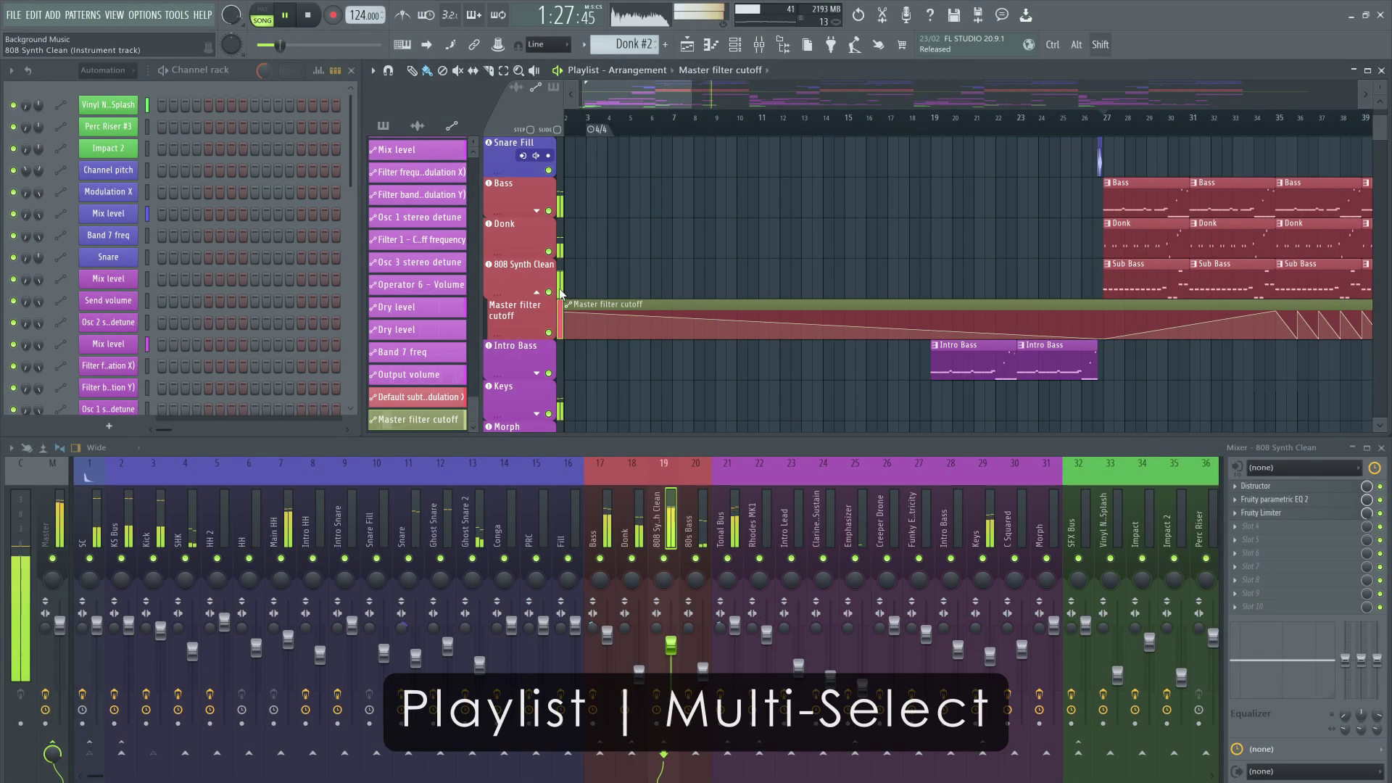
Delete the Bass, Donk and 808 Synth Clean instrument tracks.
{"action": "right_click", "coordinate": [536, 185]}
{"action": "left_click", "coordinate": [580, 406]}
{"action": "left_click", "coordinate": [703, 463]}
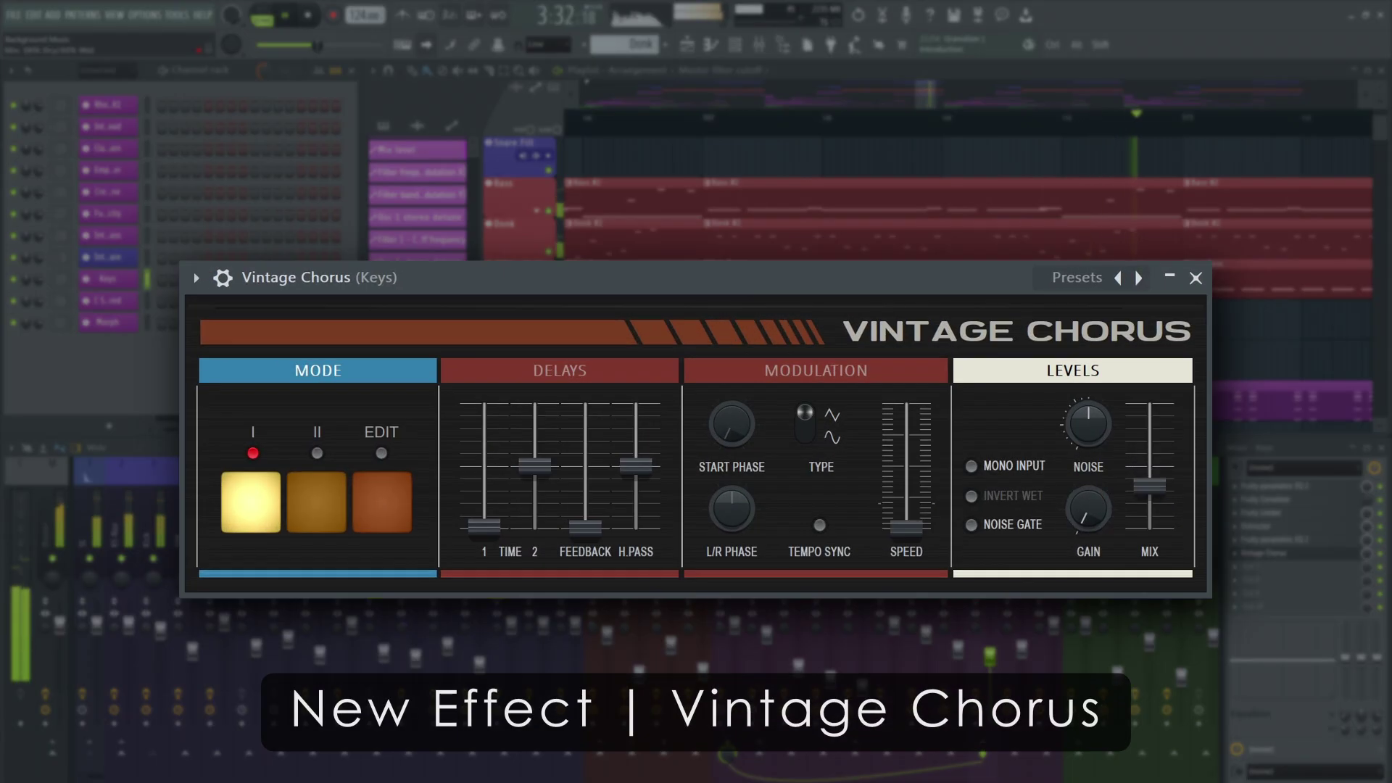
Lower Vintage Chorus mix, set Pitch Shifter mix 48 and formant 3.89, and reshape a Samples clip fade-in.
{"action": "left_click_drag", "start_coordinate": [1154, 504], "coordinate": [1153, 515]}
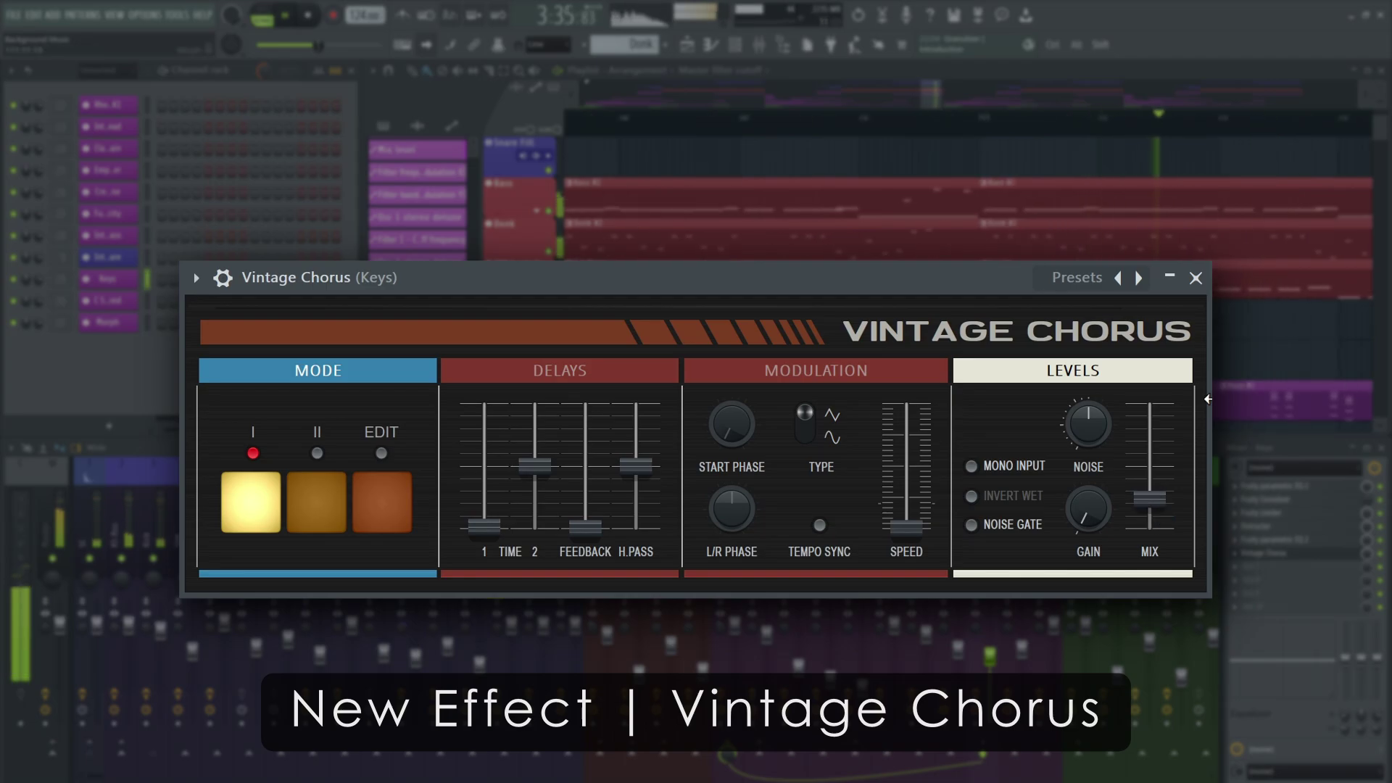
{"action": "left_click", "coordinate": [1196, 278]}
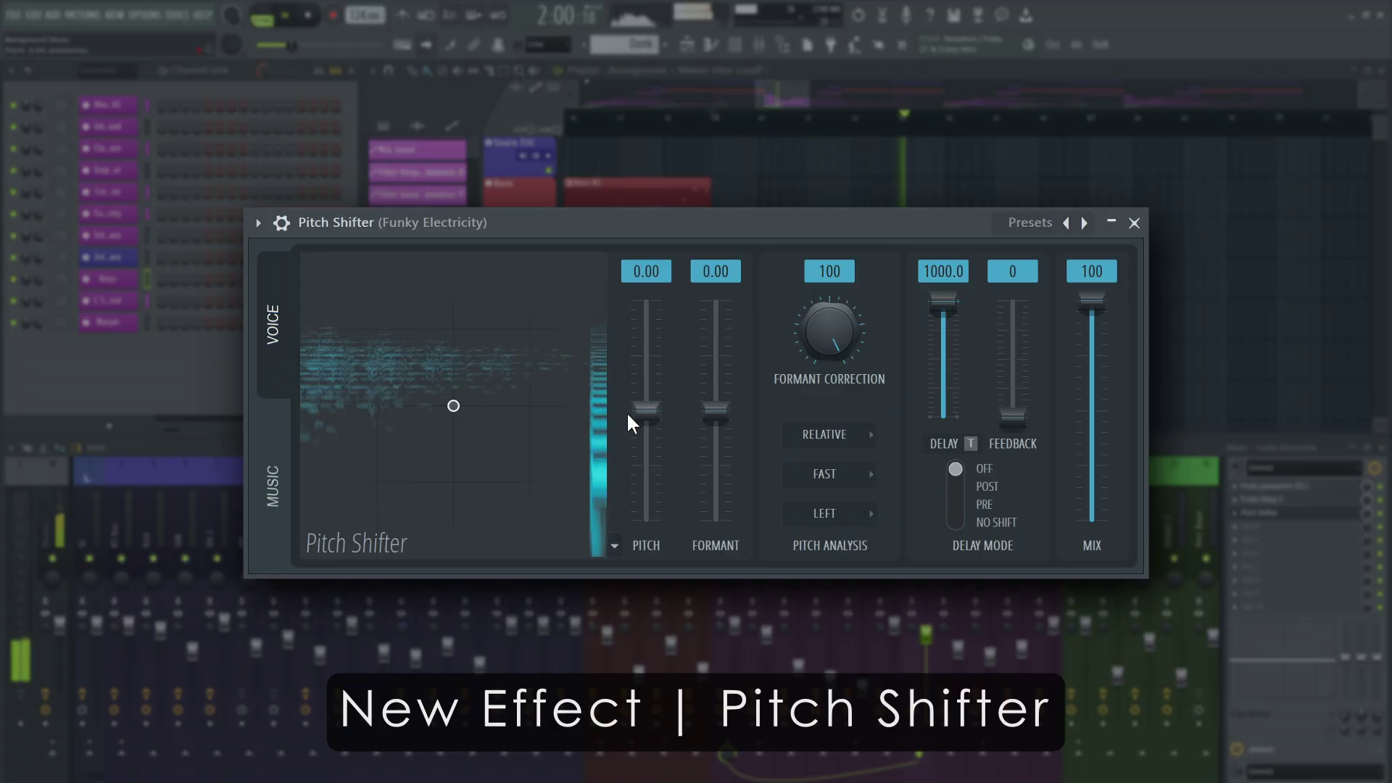
{"action": "left_click_drag", "start_coordinate": [645, 412], "coordinate": [646, 299]}
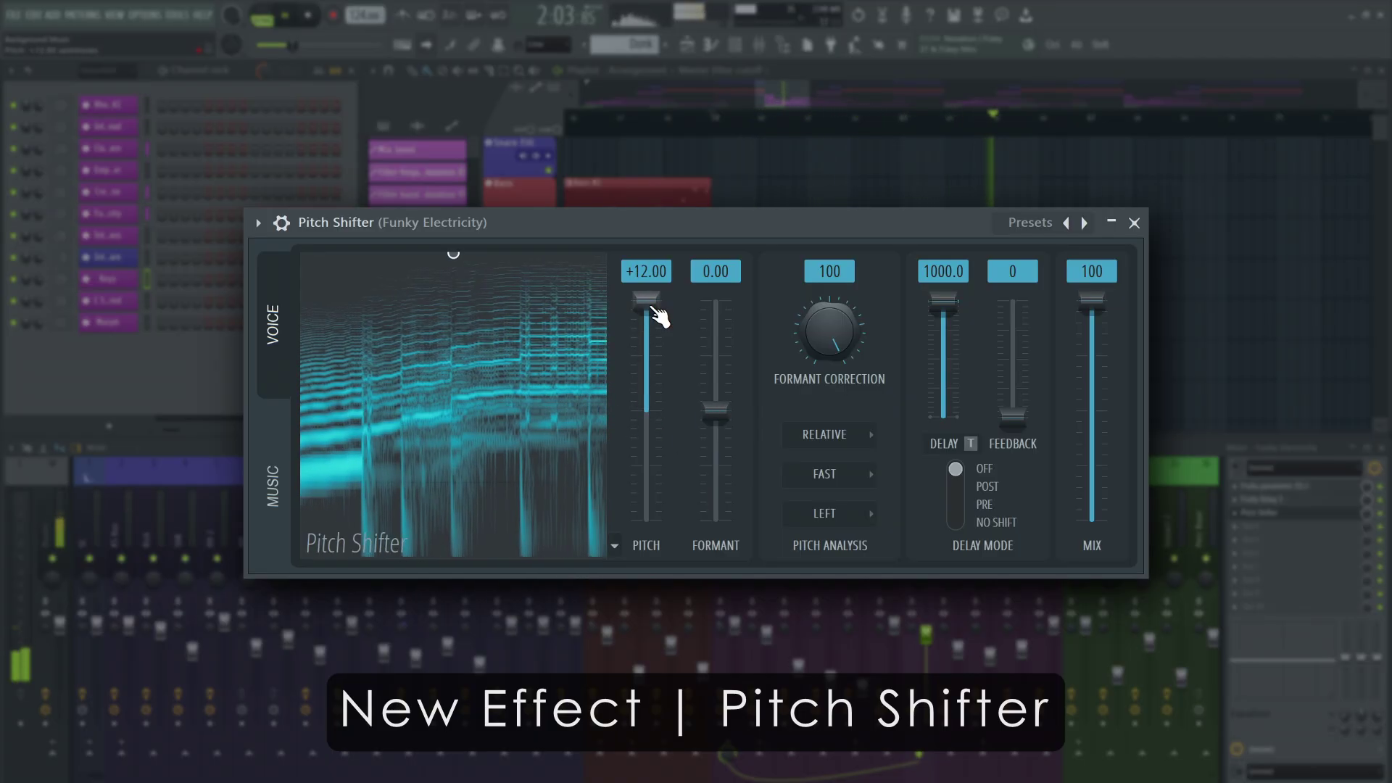
{"action": "left_click_drag", "start_coordinate": [1109, 313], "coordinate": [1109, 413]}
{"action": "mouse_move", "coordinate": [715, 412]}
{"action": "left_mouse_down"}
{"action": "mouse_move", "coordinate": [716, 323]}
{"action": "mouse_move", "coordinate": [716, 435]}
{"action": "left_mouse_up"}
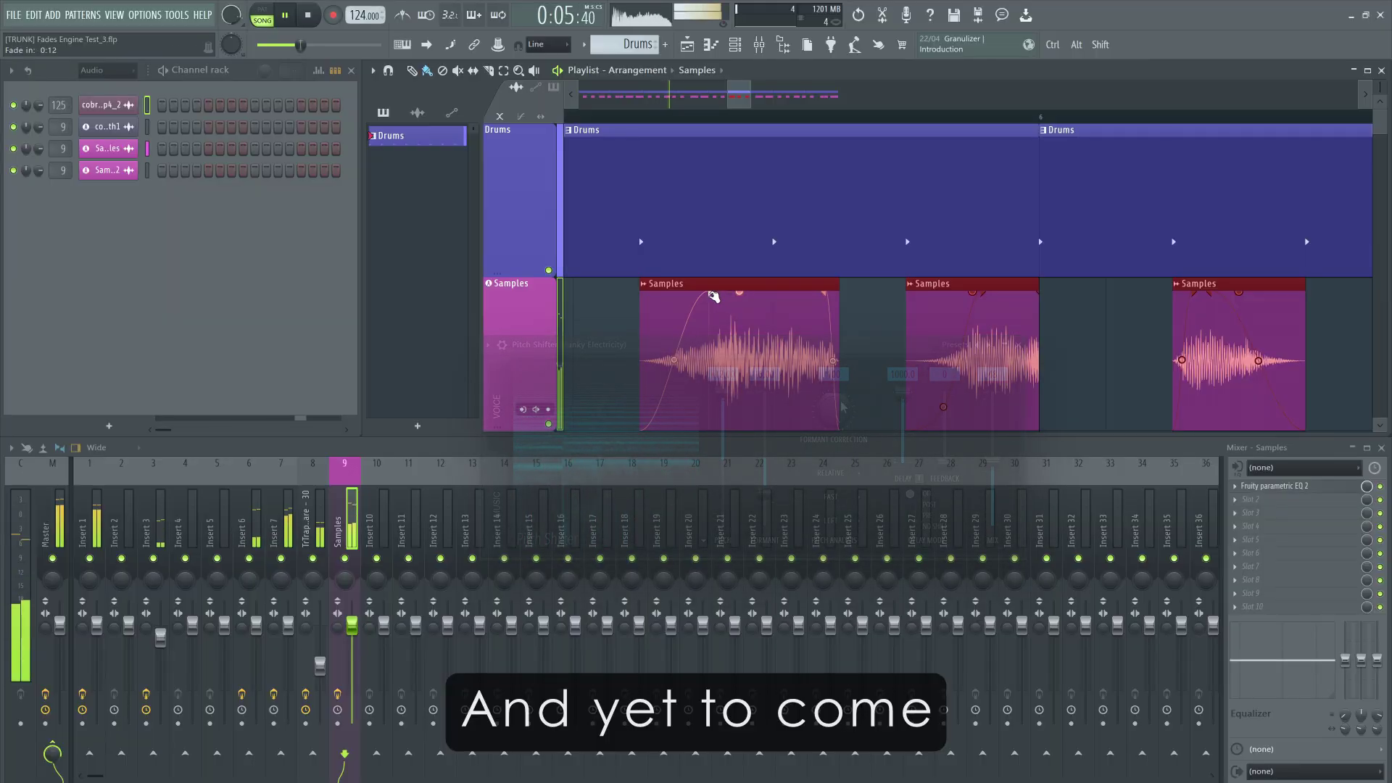
{"action": "left_click_drag", "start_coordinate": [709, 299], "coordinate": [783, 296]}
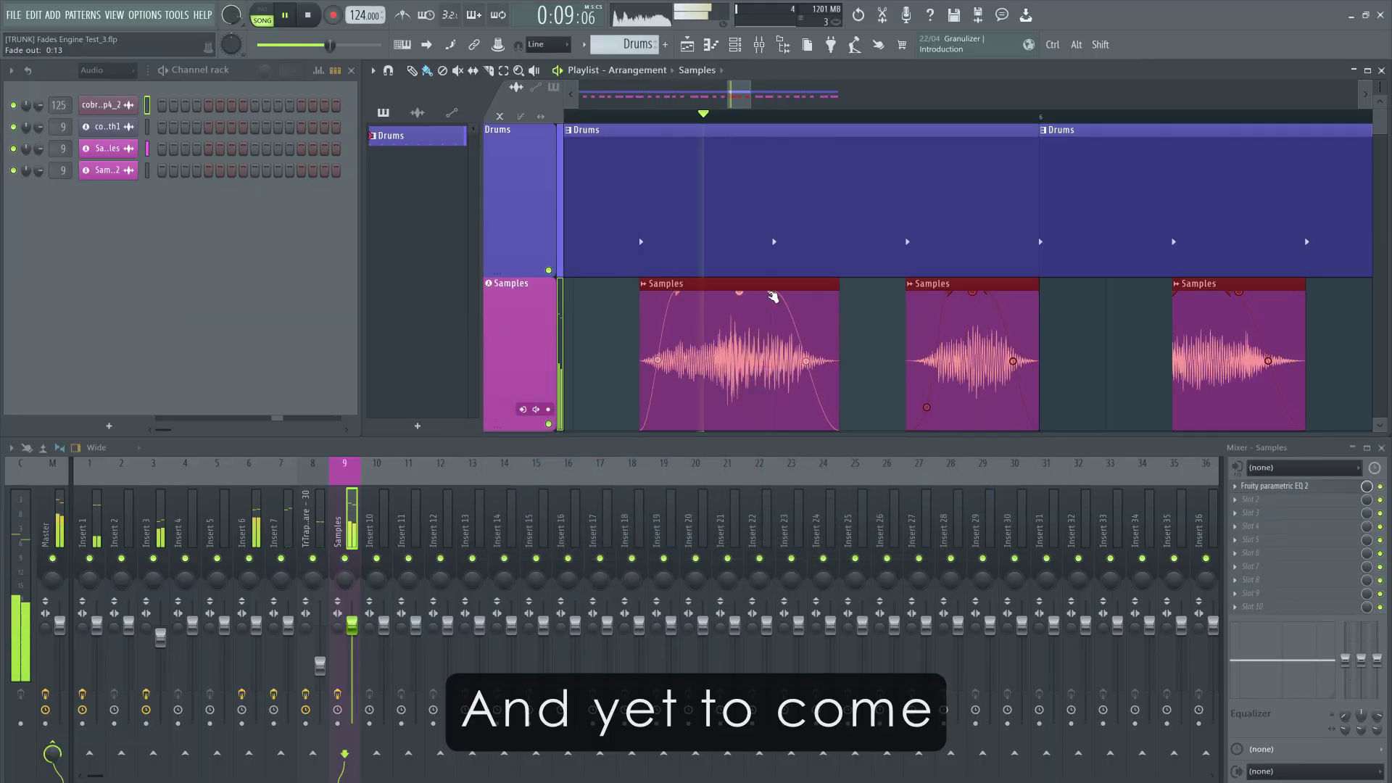